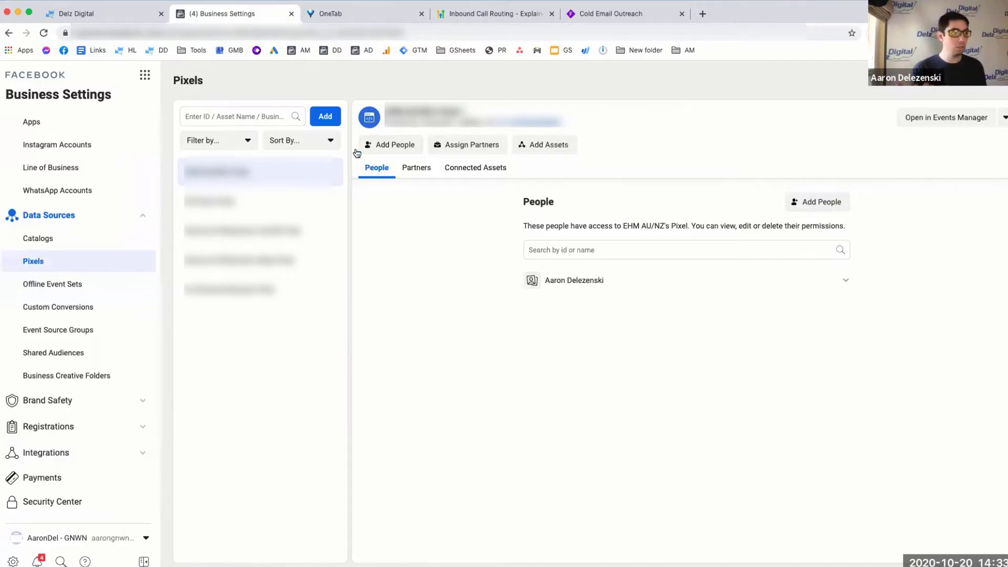
{"action": "left_click", "coordinate": [331, 118]}
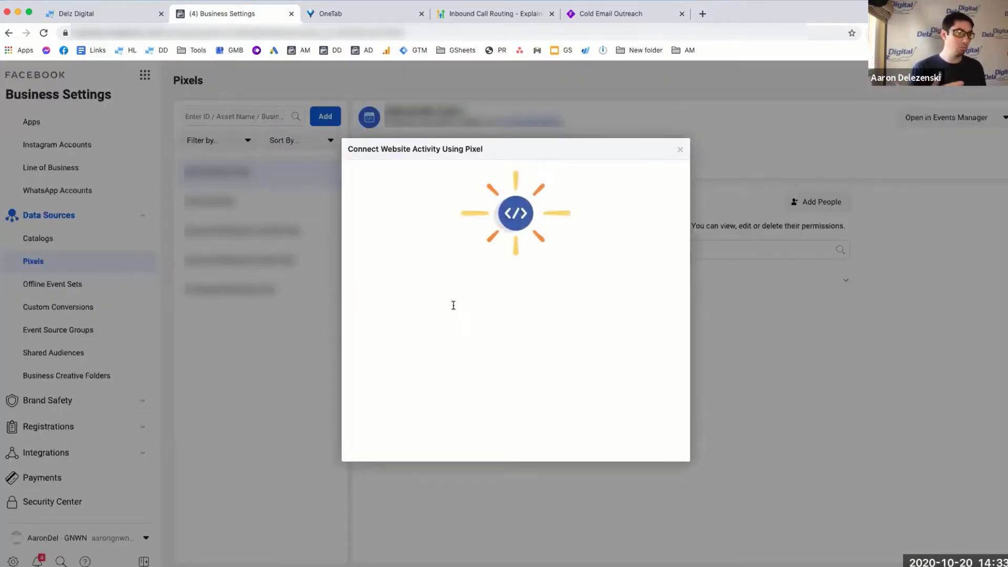
{"action": "left_click", "coordinate": [680, 149]}
{"action": "left_click", "coordinate": [224, 292]}
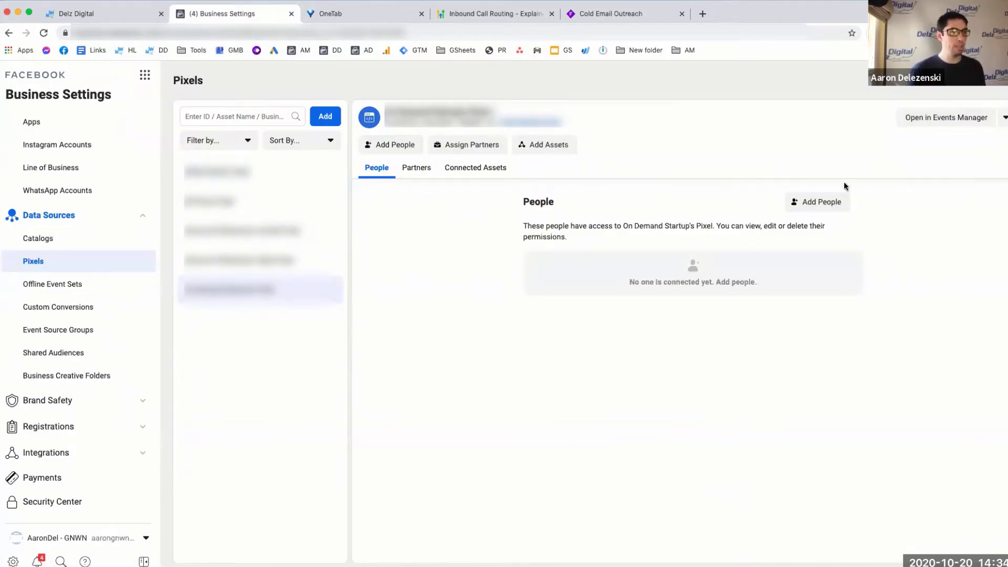
{"action": "left_click", "coordinate": [946, 118]}
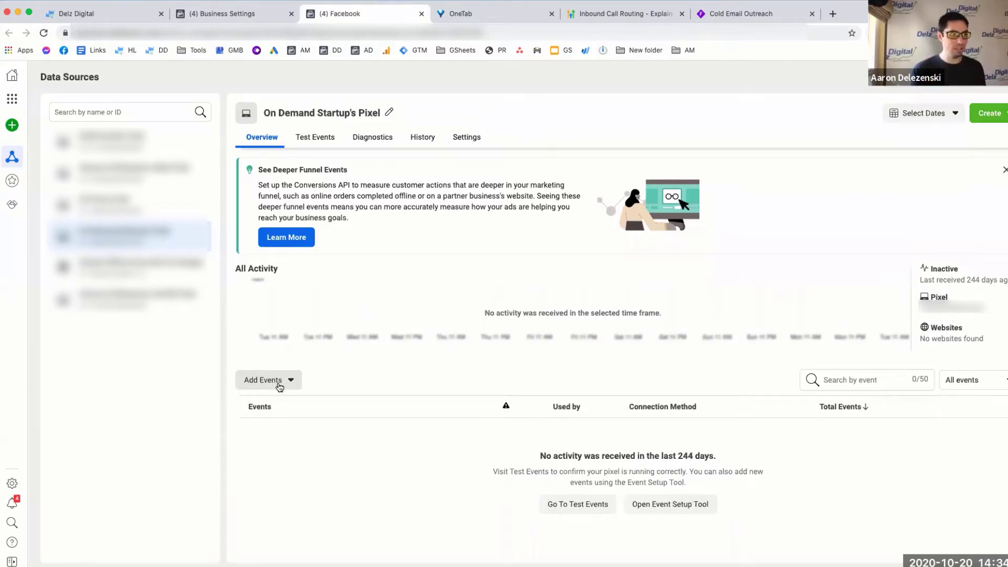
- Start adding events from a new website with manual code installation and copy the pixel base code
{"action": "left_click", "coordinate": [280, 387]}
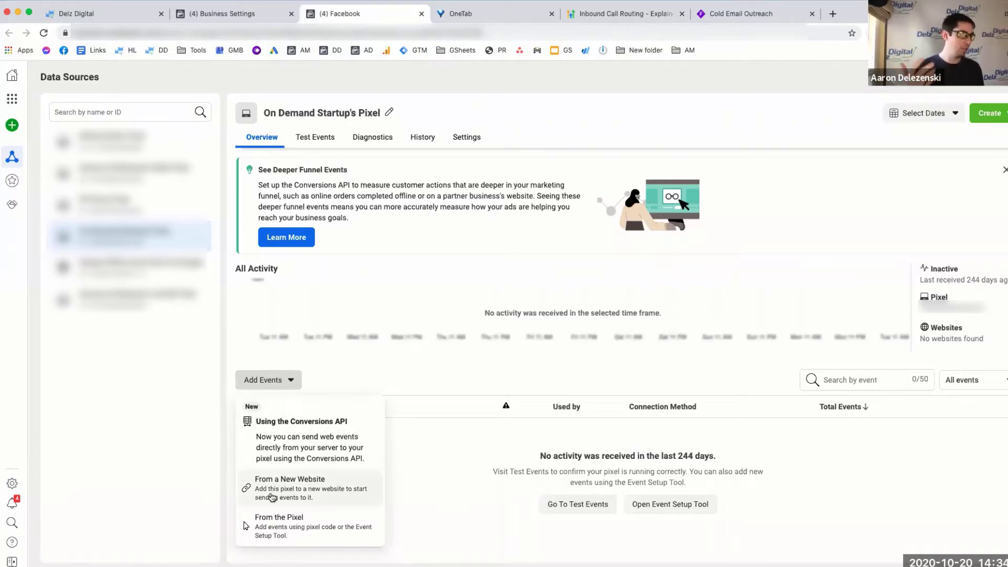
{"action": "left_click", "coordinate": [292, 489]}
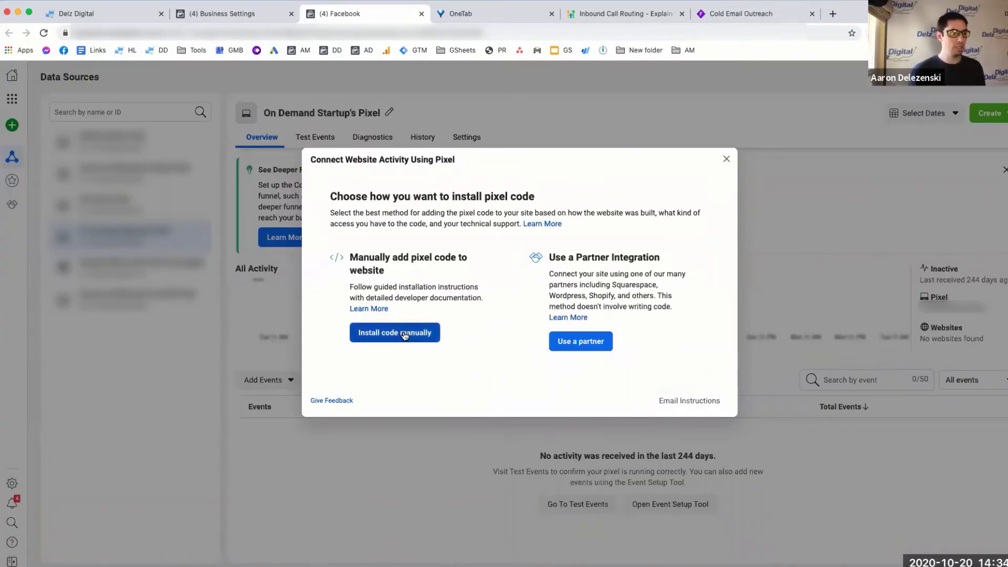
{"action": "left_click", "coordinate": [403, 337]}
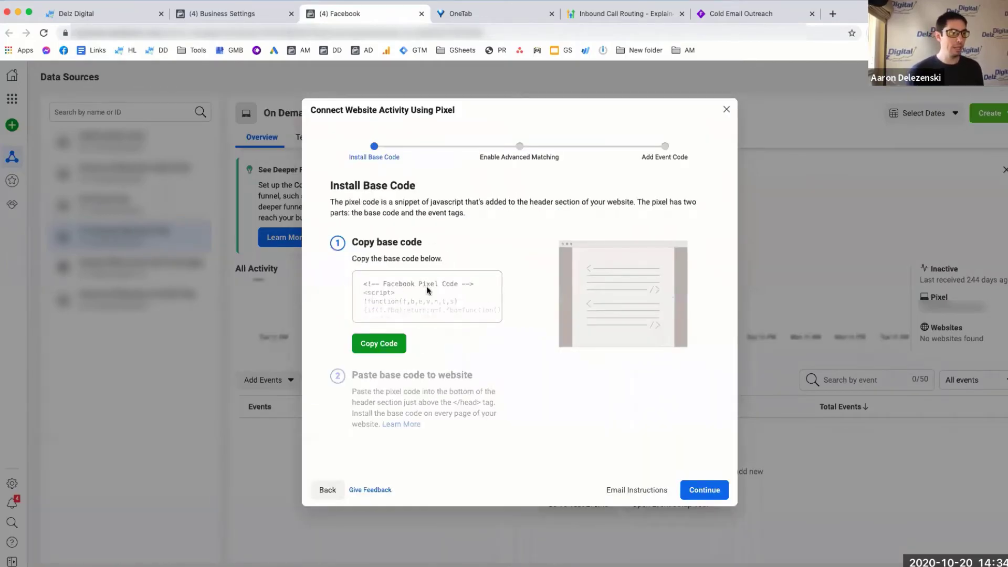
{"action": "left_click", "coordinate": [398, 350]}
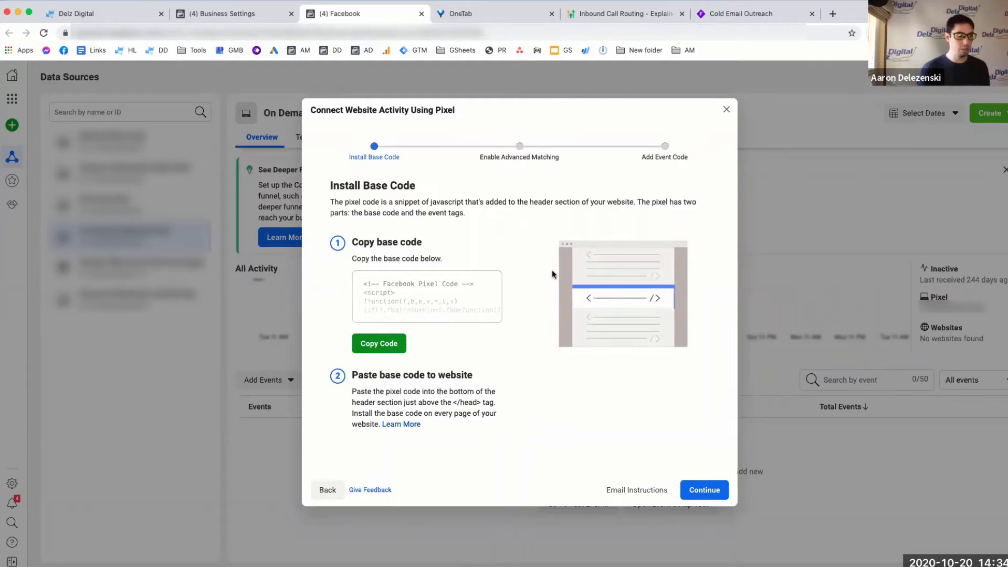
- Switch to the Delz Digital CRM, open the Test funnel, and consult the Cold Email Outreach board for the base pixel's placement
{"action": "left_click", "coordinate": [112, 14]}
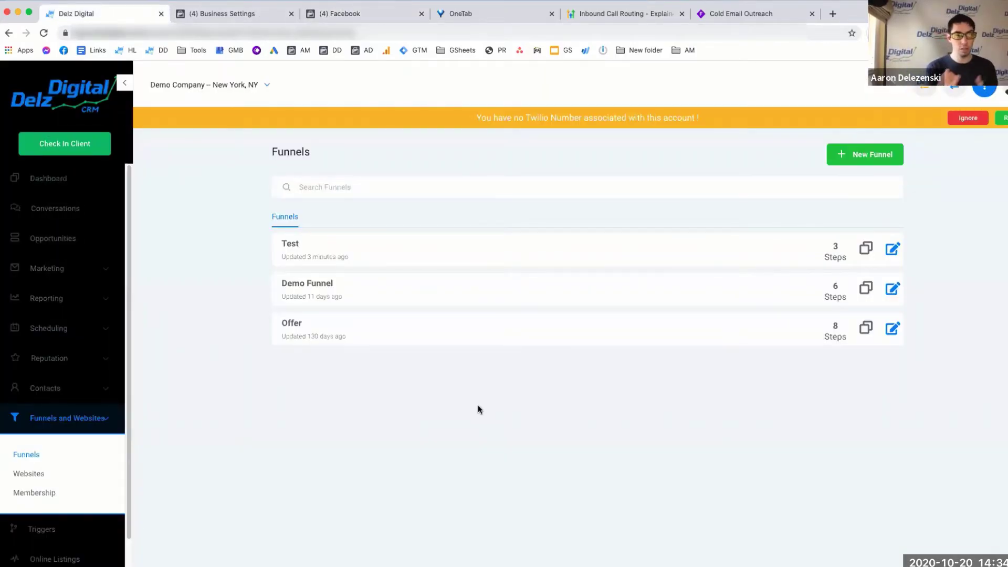
{"action": "left_click", "coordinate": [290, 244]}
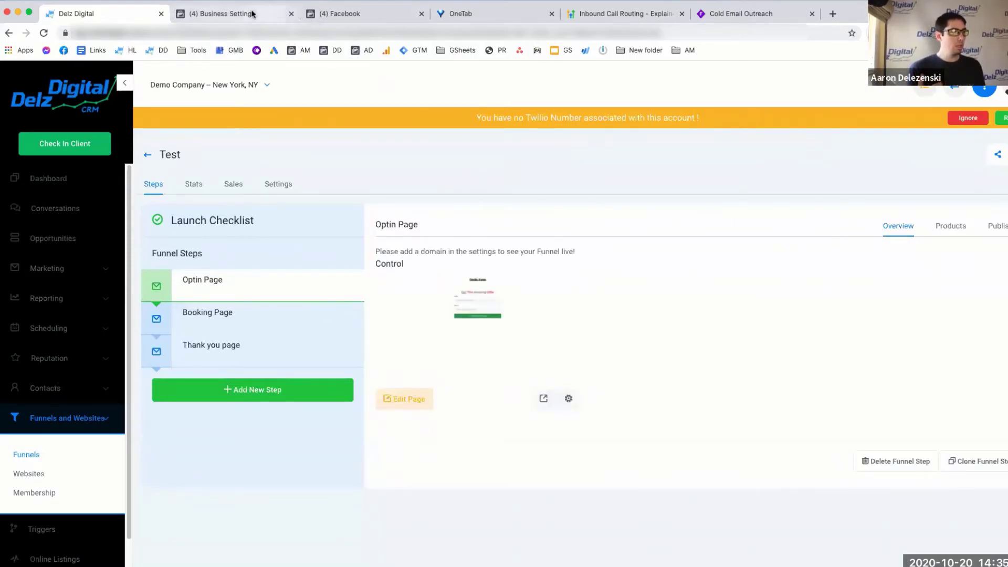
{"action": "key", "text": "ctrl+shift+Tab"}
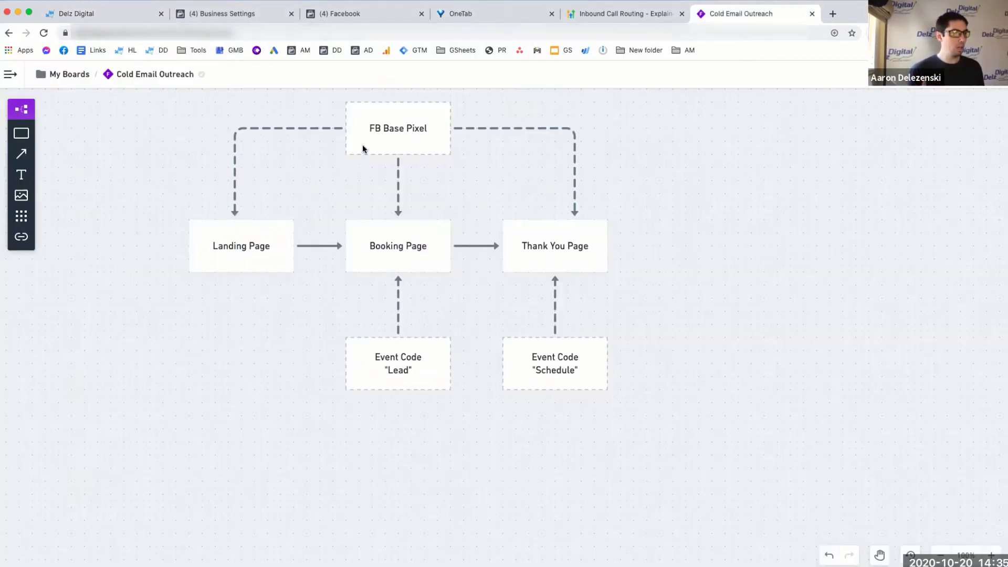
{"action": "left_click", "coordinate": [379, 133]}
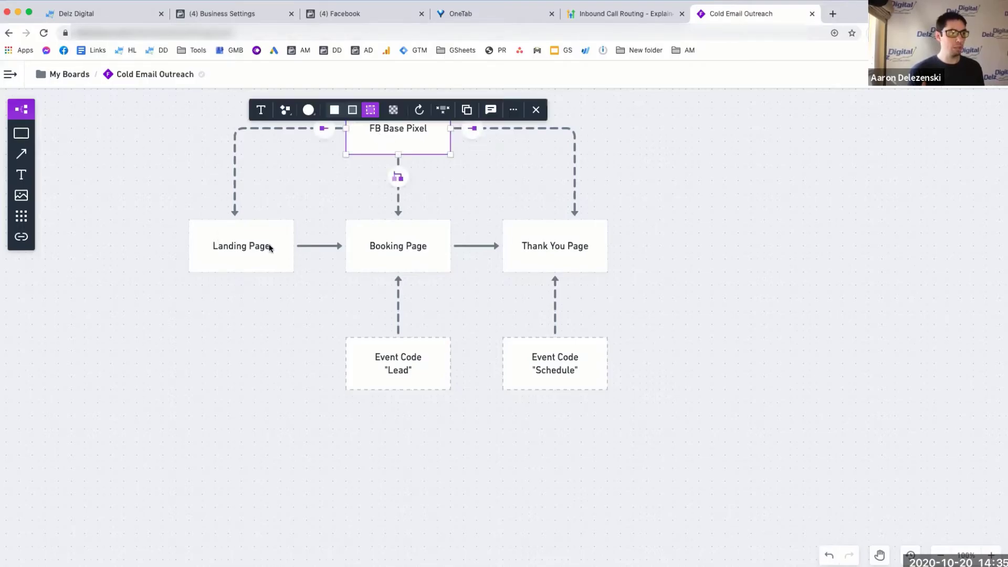
{"action": "key", "text": "ctrl+Tab"}
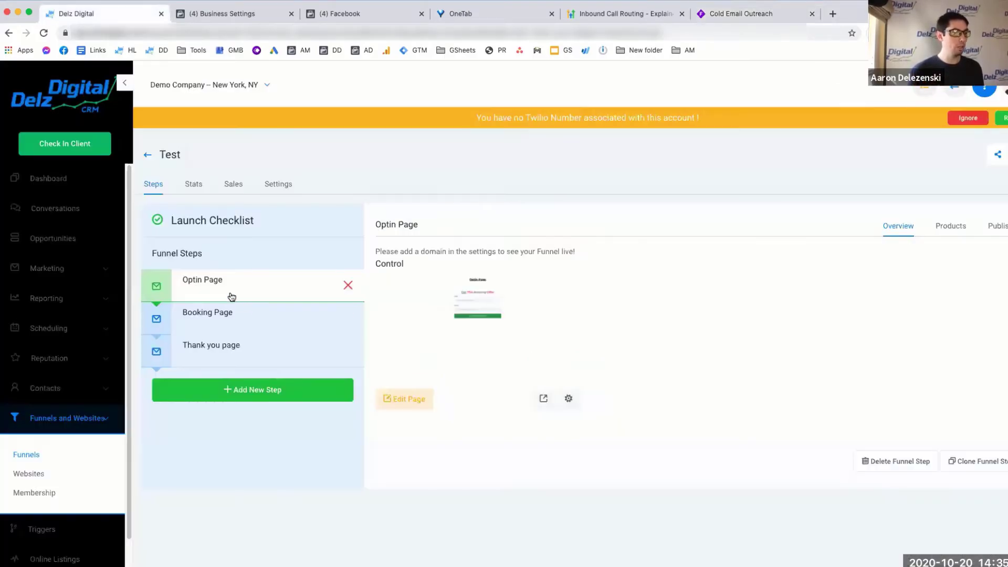
- Paste the Facebook pixel base code into the Test funnel's head tracking code and enlarge the field to show it
{"action": "left_click", "coordinate": [284, 187]}
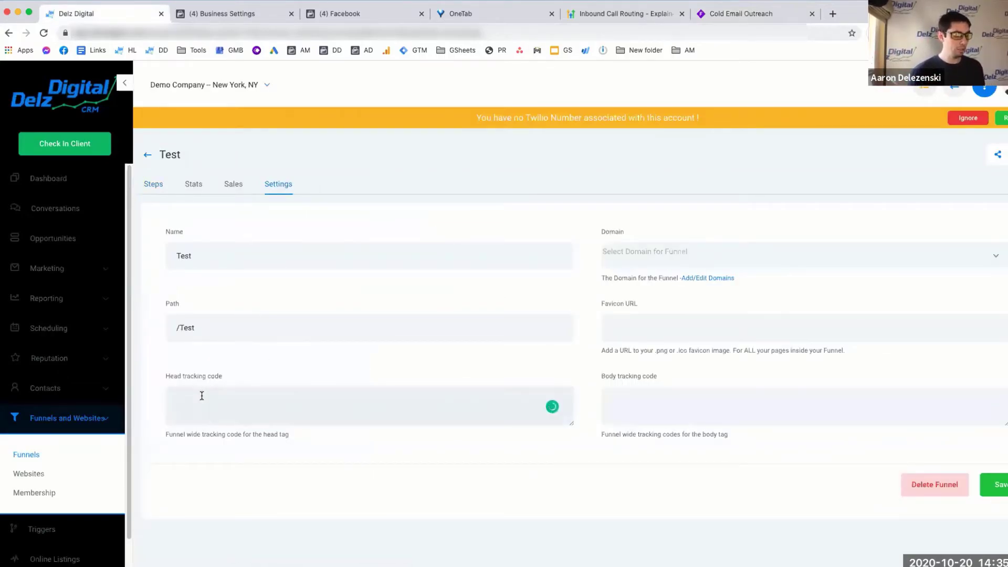
{"action": "key", "text": "super+v"}
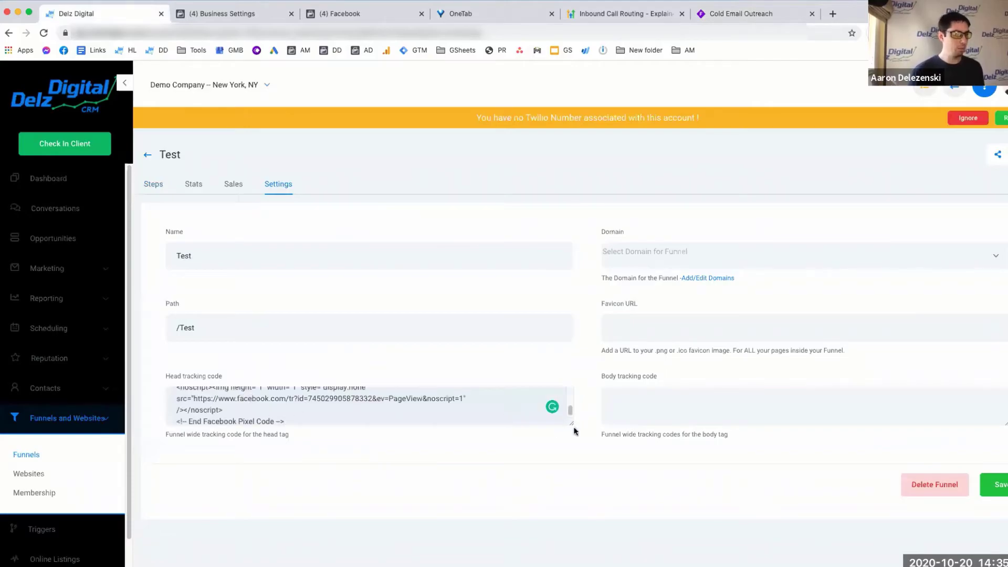
{"action": "left_click_drag", "start_coordinate": [571, 424], "coordinate": [568, 533]}
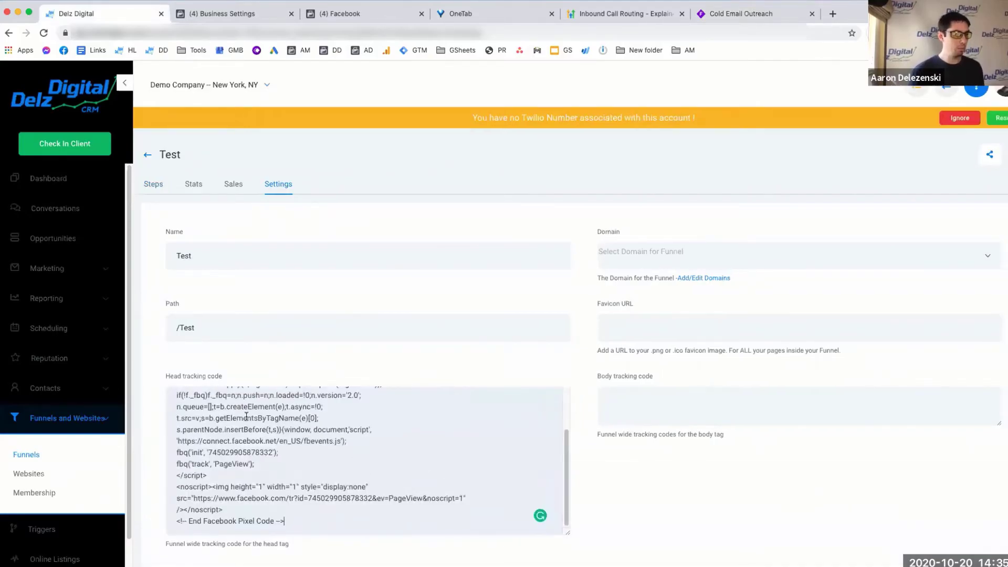
- Check the pixel ID and the PageView event in the pasted head tracking code, and save the funnel settings
{"action": "scroll", "coordinate": [230, 478], "scroll_direction": "up", "scroll_amount": 3}
{"action": "scroll", "coordinate": [208, 489], "scroll_direction": "down", "scroll_amount": 1}
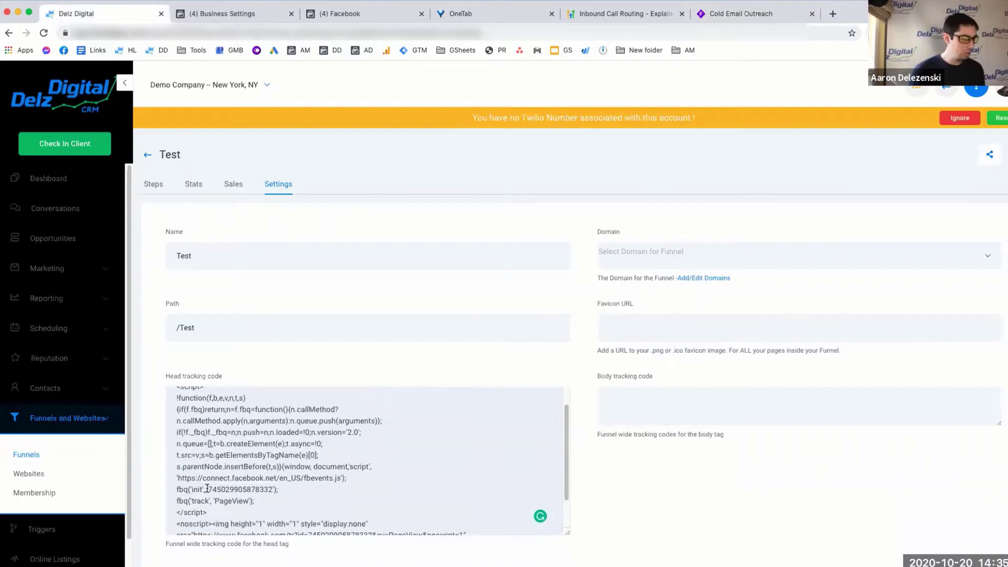
{"action": "double_click", "coordinate": [266, 490]}
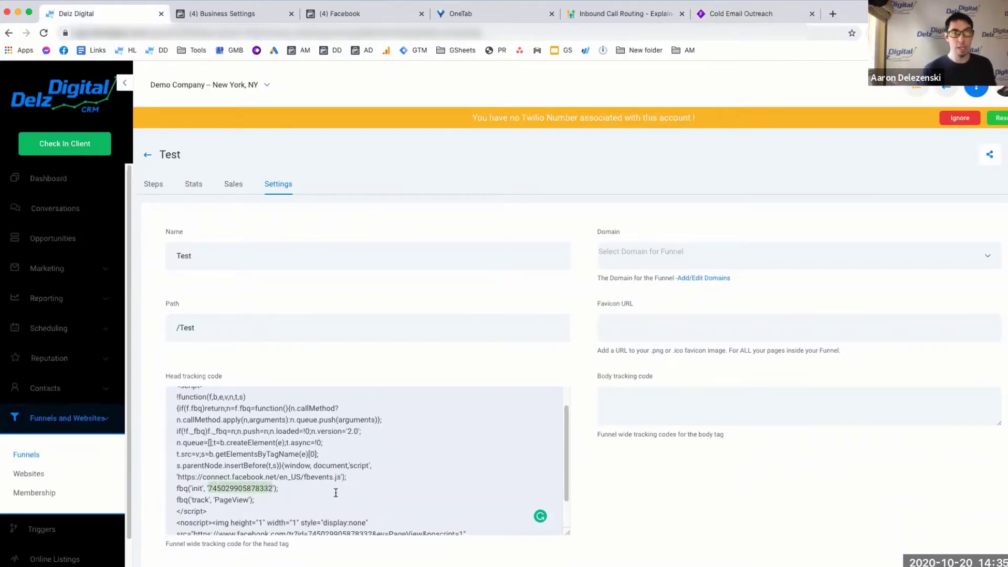
{"action": "left_click", "coordinate": [233, 500]}
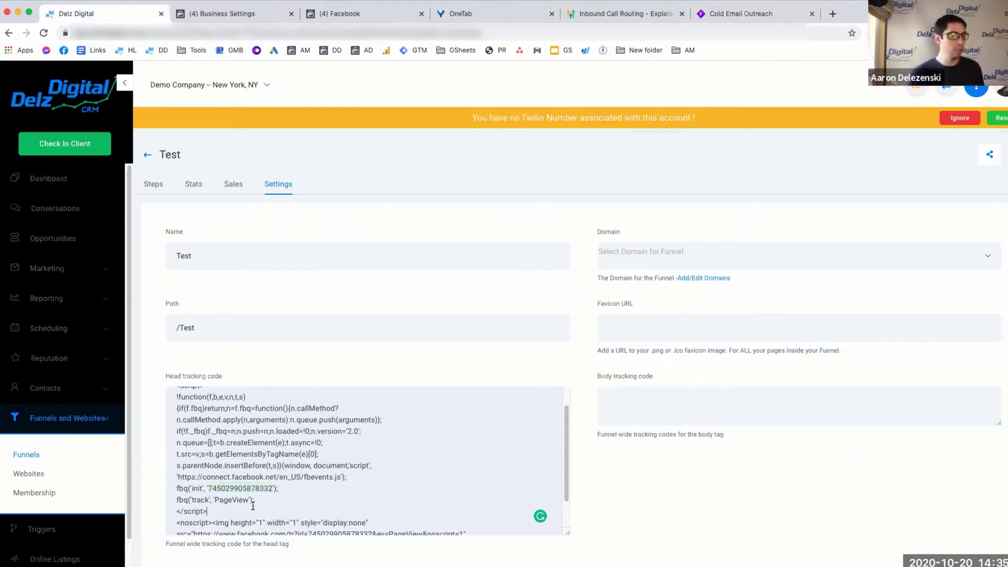
{"action": "left_click_drag", "start_coordinate": [215, 500], "coordinate": [248, 502]}
{"action": "left_click", "coordinate": [325, 476]}
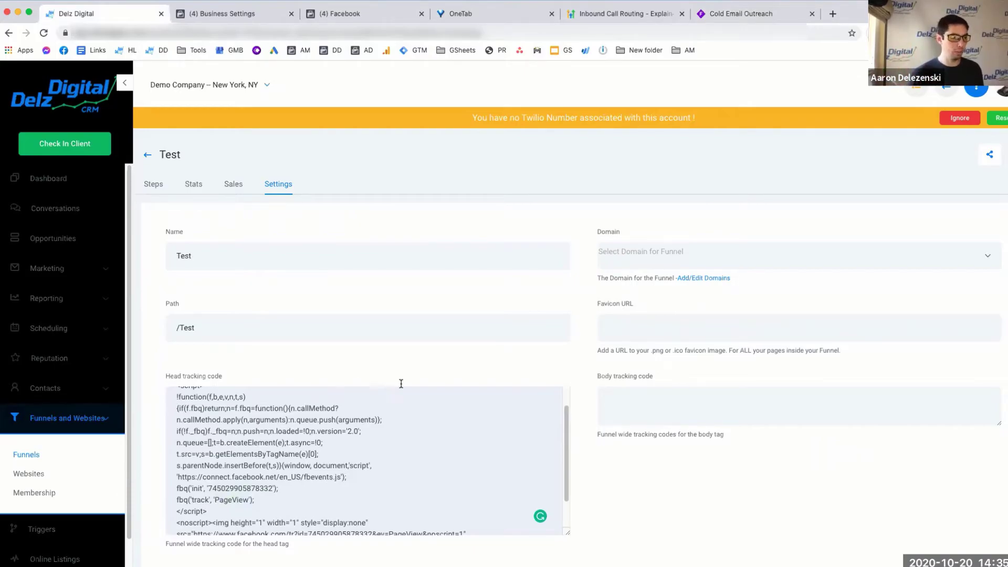
{"action": "scroll", "coordinate": [595, 478], "scroll_direction": "down", "scroll_amount": 2}
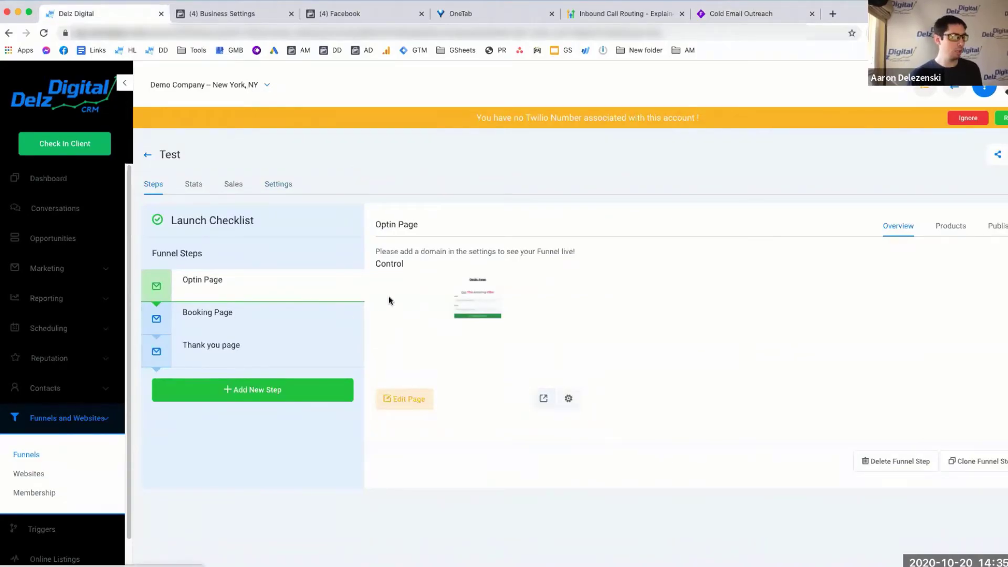
- Preview the Optin Page and inspect its pixel with Facebook Pixel Helper, then return to the funnel
{"action": "left_click", "coordinate": [543, 398]}
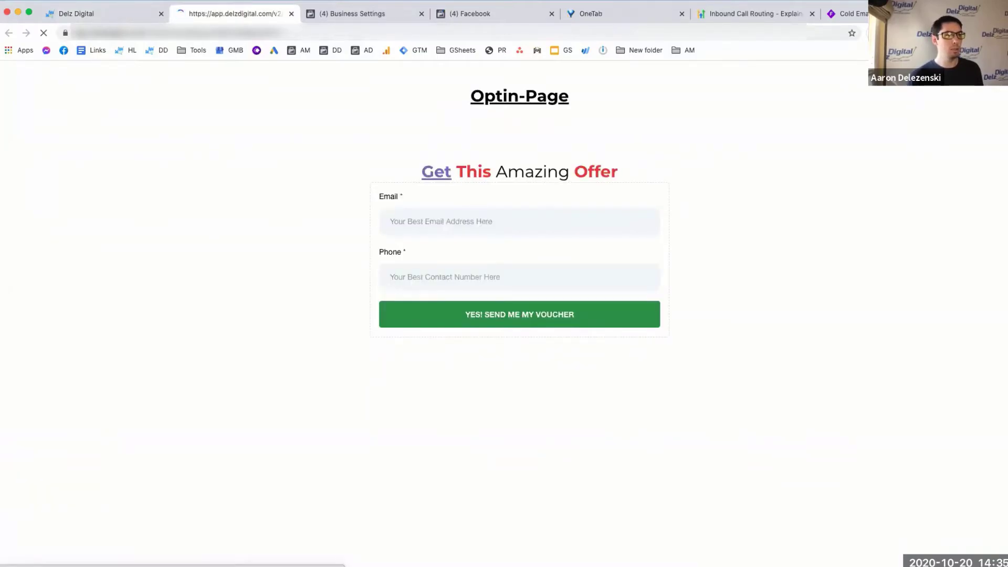
{"action": "left_click", "coordinate": [891, 33]}
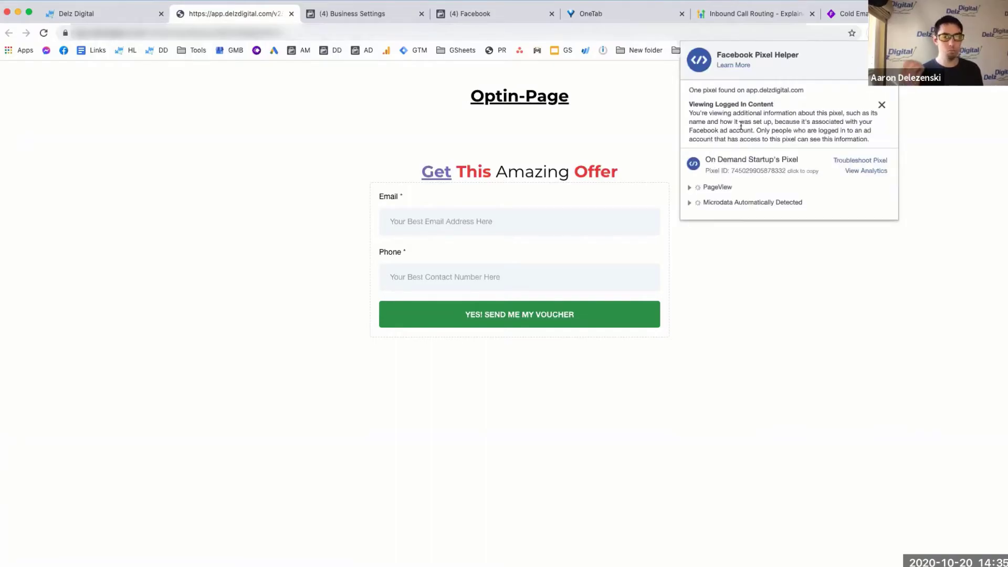
{"action": "left_click", "coordinate": [100, 14]}
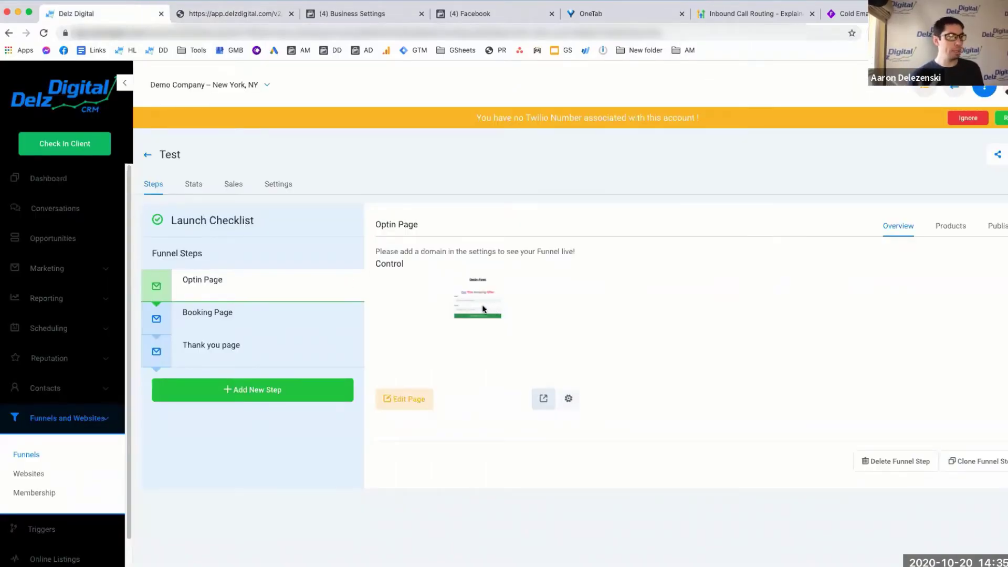
- Open the Test funnel's Booking Page in the page editor
{"action": "left_click", "coordinate": [253, 324]}
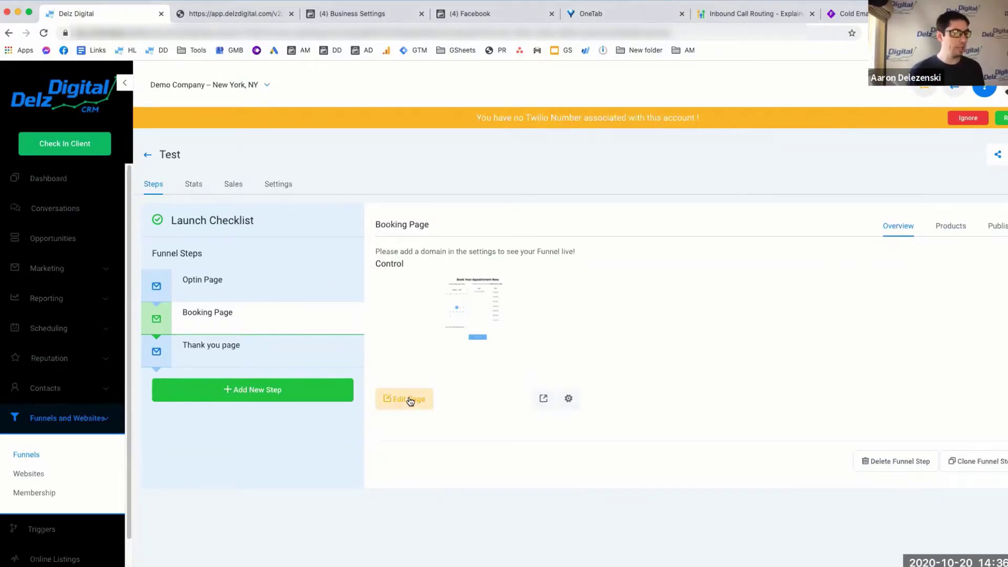
{"action": "left_click", "coordinate": [250, 293]}
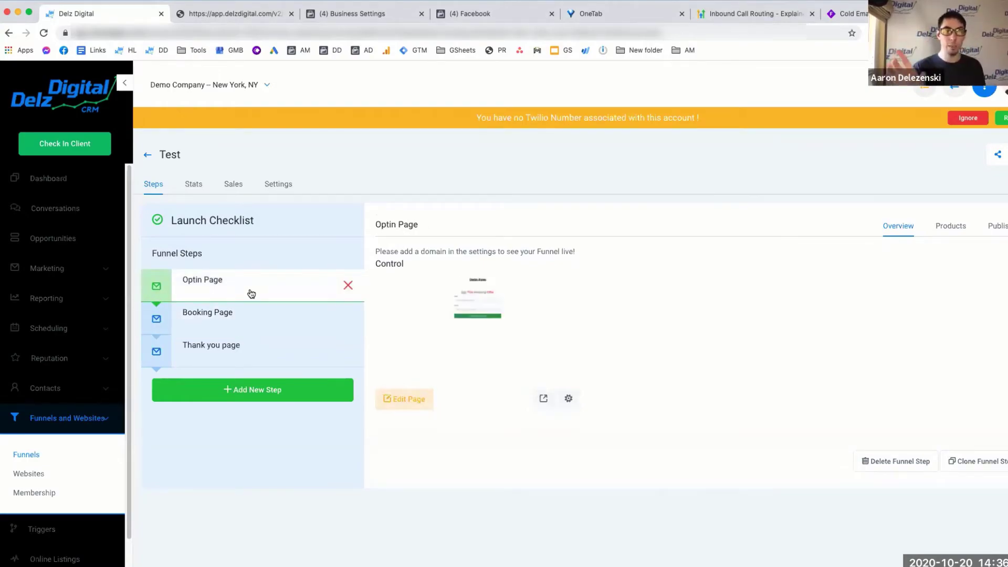
{"action": "left_click", "coordinate": [274, 321]}
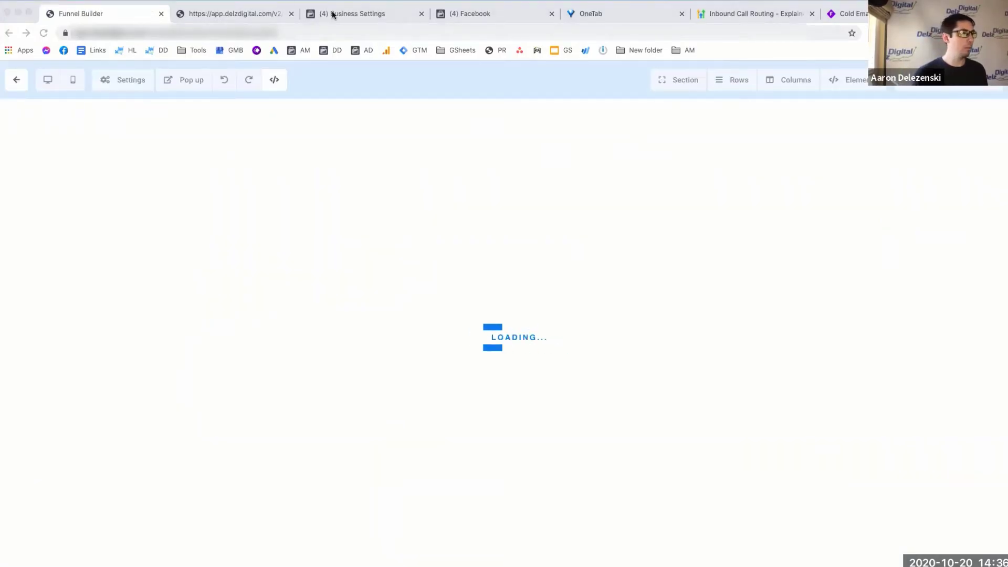
- Return to the Facebook pixel setup, turn on Automatic Advanced Matching, and proceed to adding event code
{"action": "left_click", "coordinate": [379, 14]}
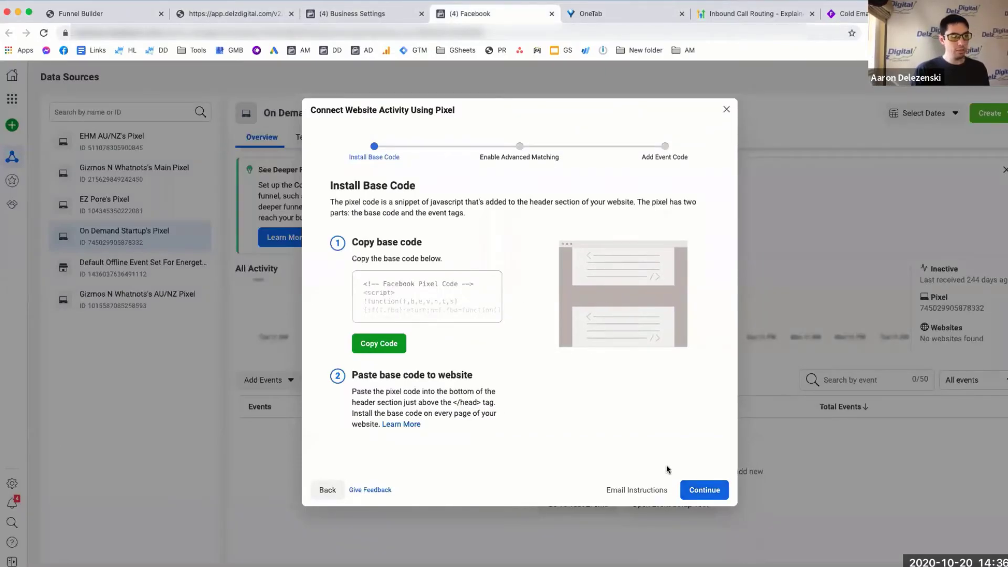
{"action": "left_click", "coordinate": [704, 494]}
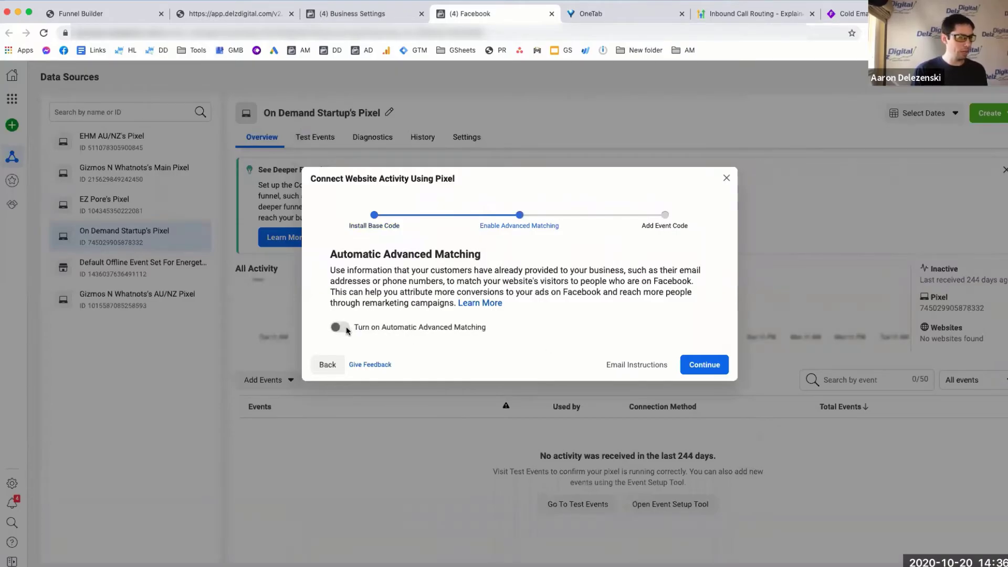
{"action": "left_click", "coordinate": [339, 327]}
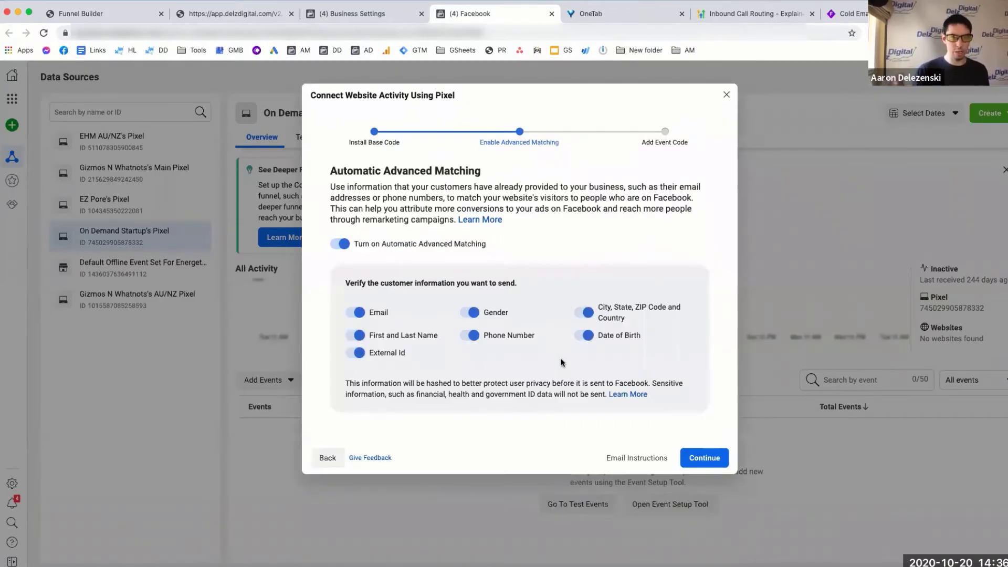
{"action": "left_click", "coordinate": [704, 458]}
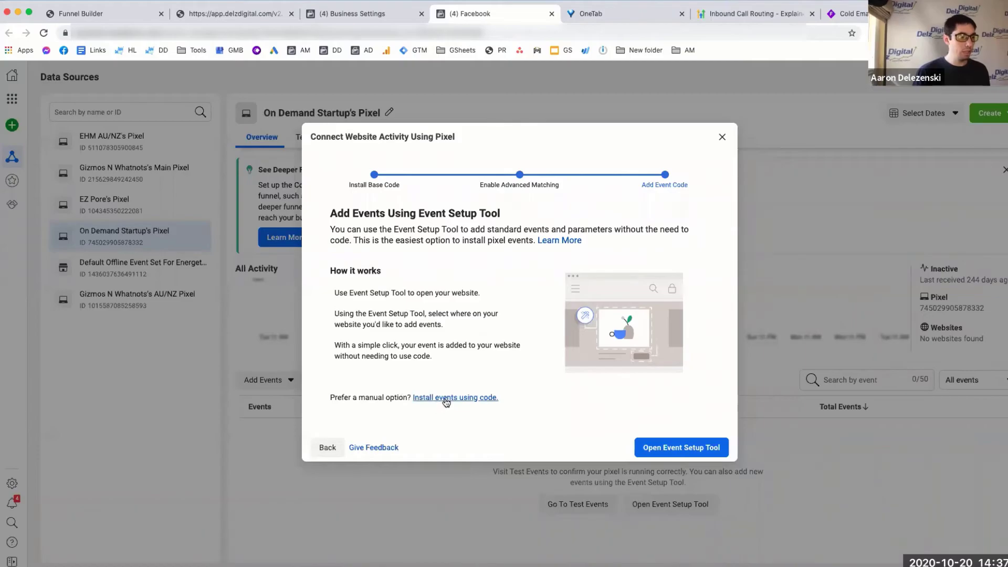
- Open the documentation for installing events using code and copy the Purchase tracking script from the purchase confirmation page example
{"action": "left_click", "coordinate": [467, 397]}
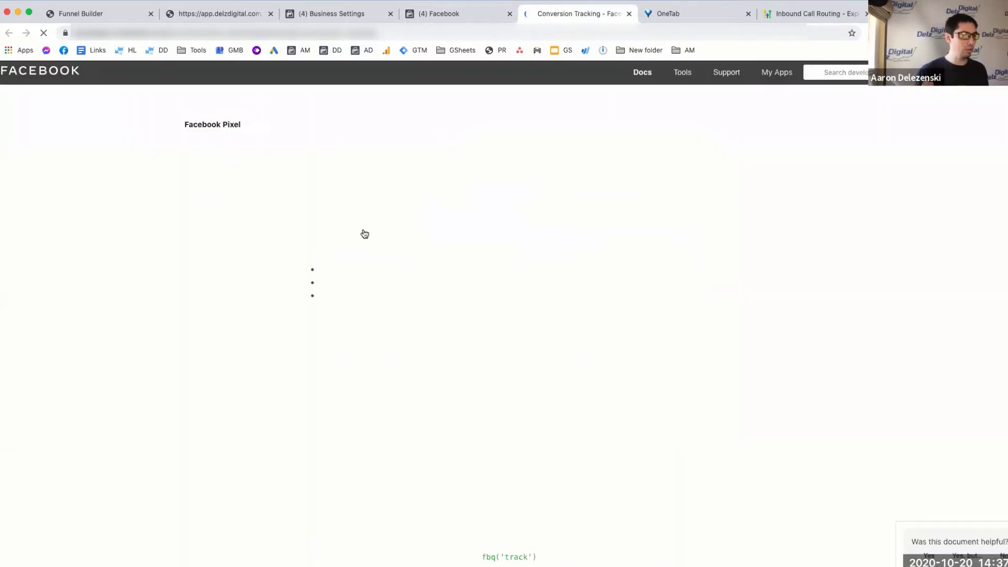
{"action": "scroll", "coordinate": [455, 266], "scroll_direction": "down", "scroll_amount": 13}
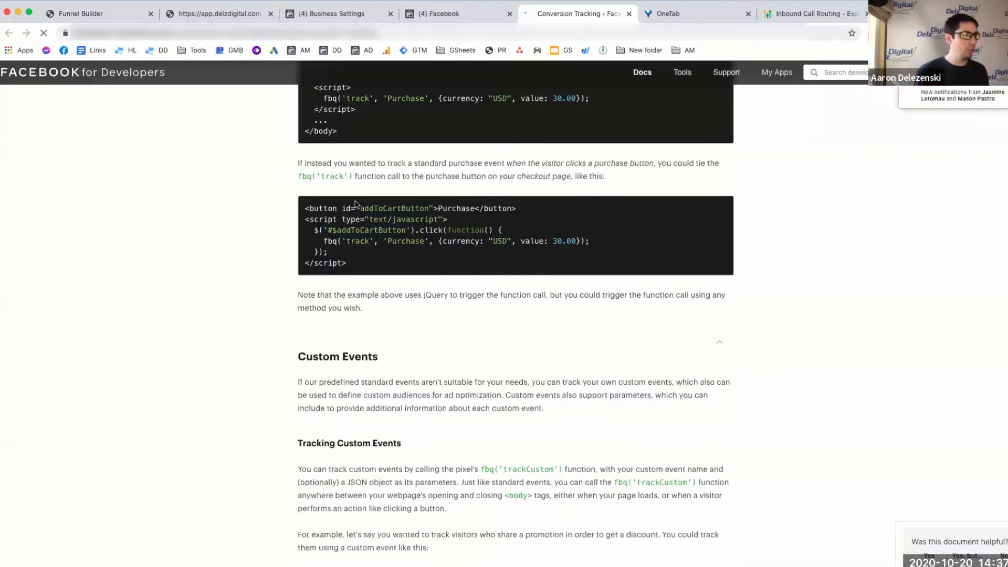
{"action": "scroll", "coordinate": [429, 232], "scroll_direction": "up", "scroll_amount": 2}
{"action": "scroll", "coordinate": [429, 232], "scroll_direction": "down", "scroll_amount": 20}
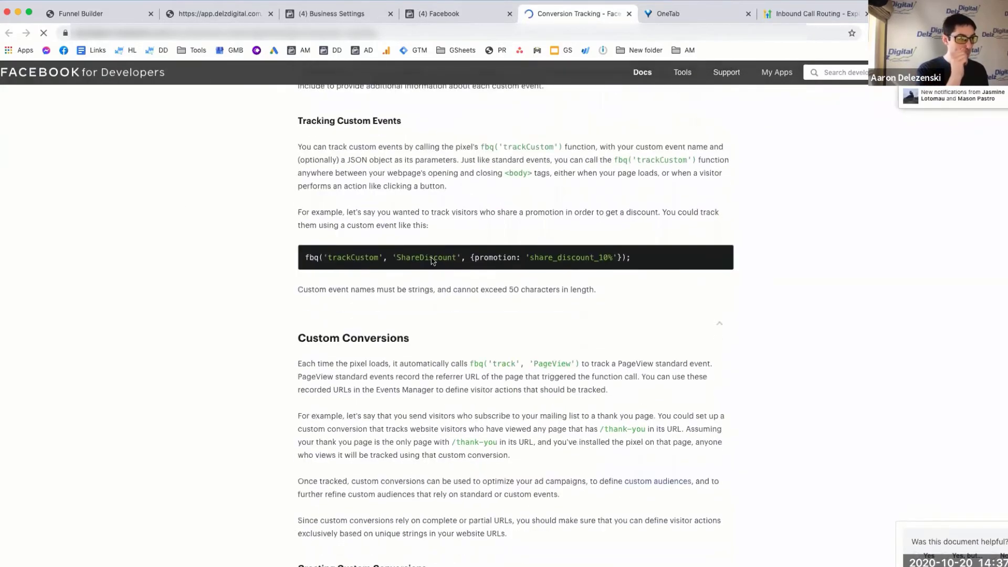
{"action": "scroll", "coordinate": [368, 263], "scroll_direction": "down", "scroll_amount": 7}
{"action": "scroll", "coordinate": [380, 245], "scroll_direction": "up", "scroll_amount": 20}
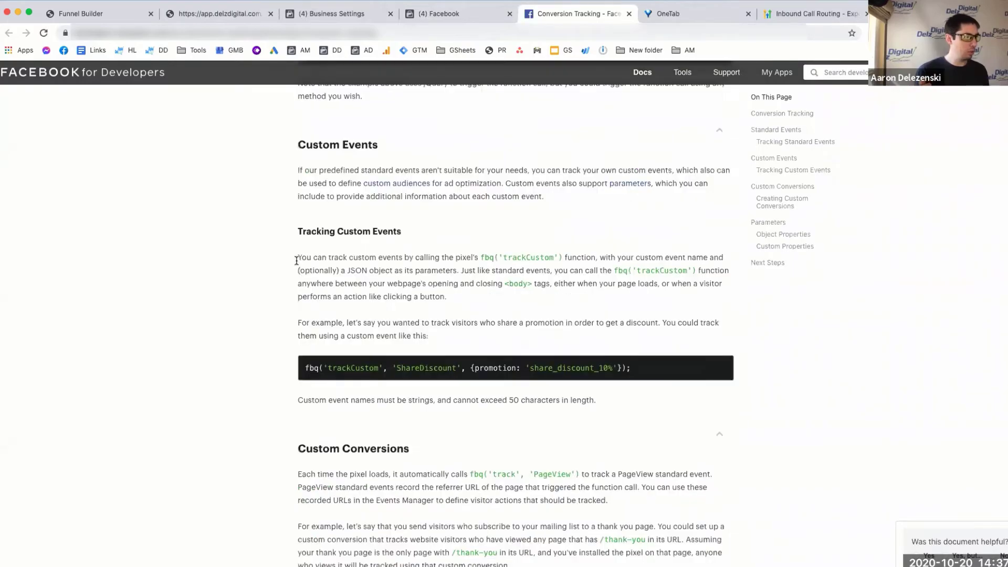
{"action": "left_click_drag", "start_coordinate": [355, 280], "coordinate": [314, 259]}
{"action": "key", "text": "super+c"}
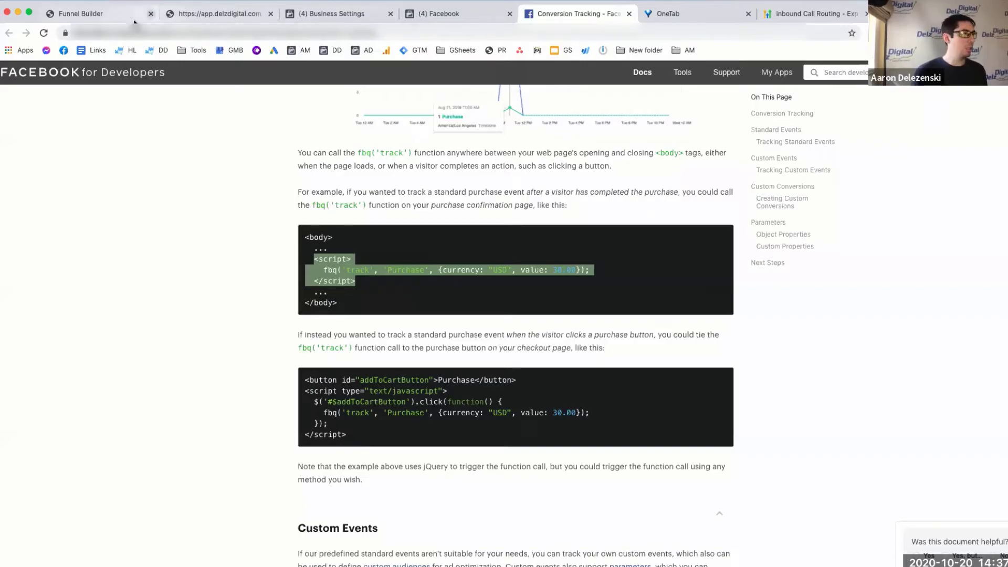
- Return to the Booking Page in the funnel builder and paste the copied Purchase script into its header tracking code
{"action": "left_click", "coordinate": [218, 14]}
{"action": "left_click", "coordinate": [99, 16]}
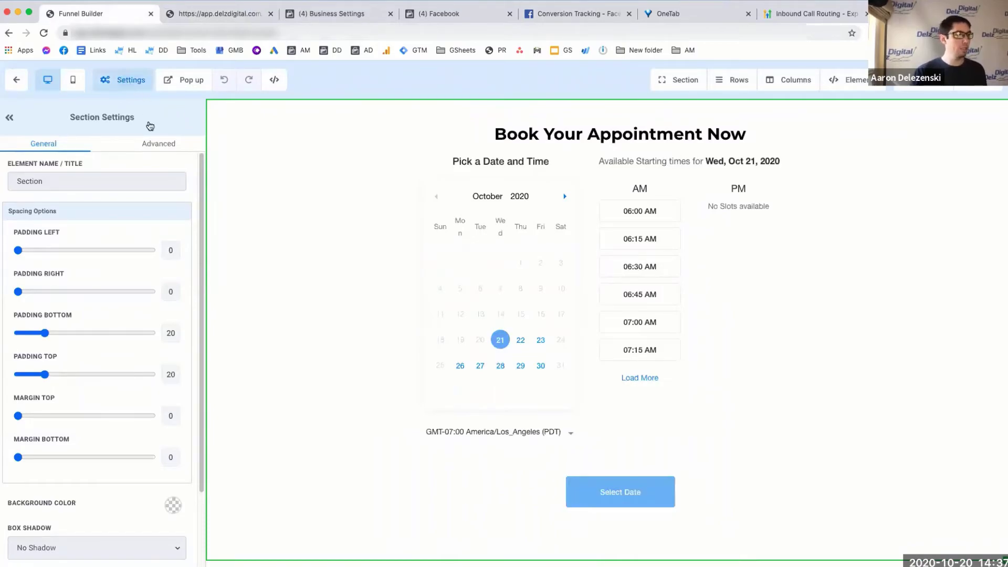
{"action": "left_click", "coordinate": [123, 79]}
{"action": "left_click", "coordinate": [123, 118]}
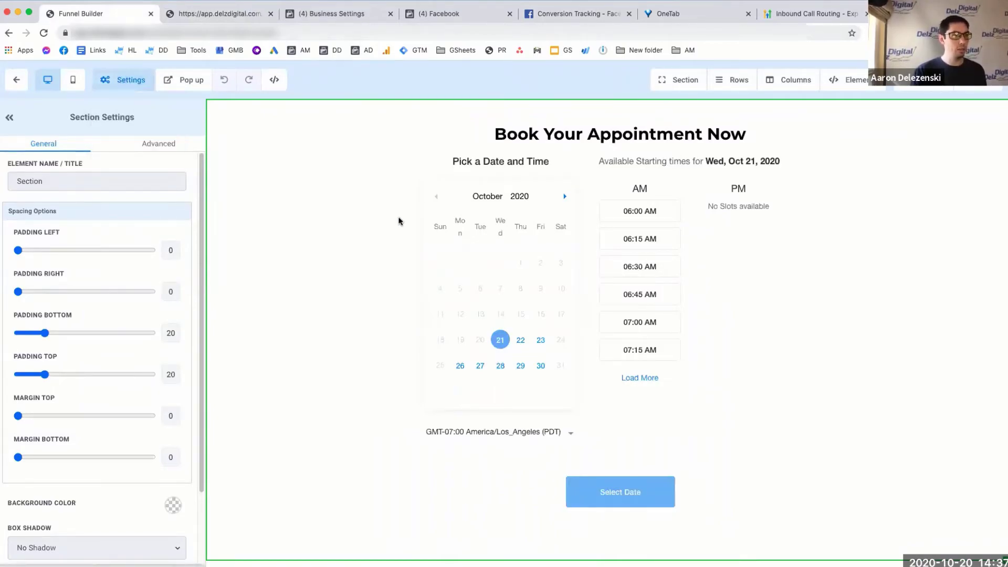
{"action": "left_click", "coordinate": [376, 216]}
{"action": "key", "text": "super+v"}
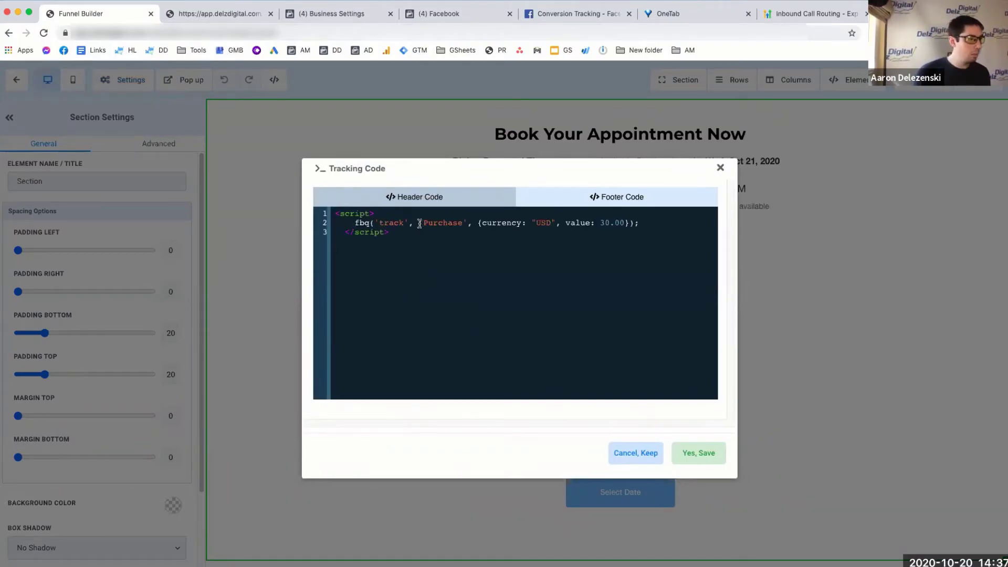
- Remove the currency and value parameters from the header script and change its event name to Lead
{"action": "left_click_drag", "start_coordinate": [468, 223], "coordinate": [629, 224]}
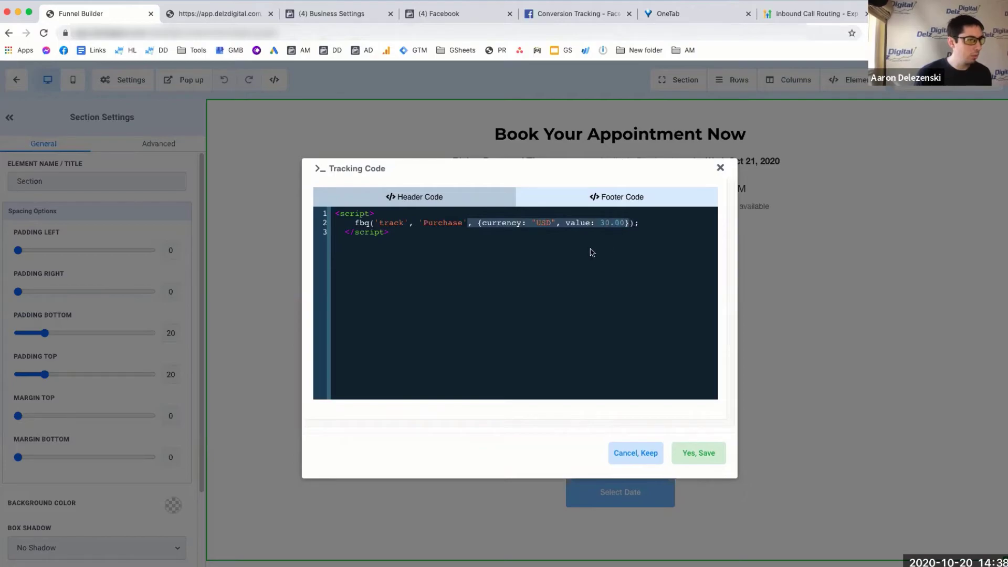
{"action": "key", "text": "BackSpace"}
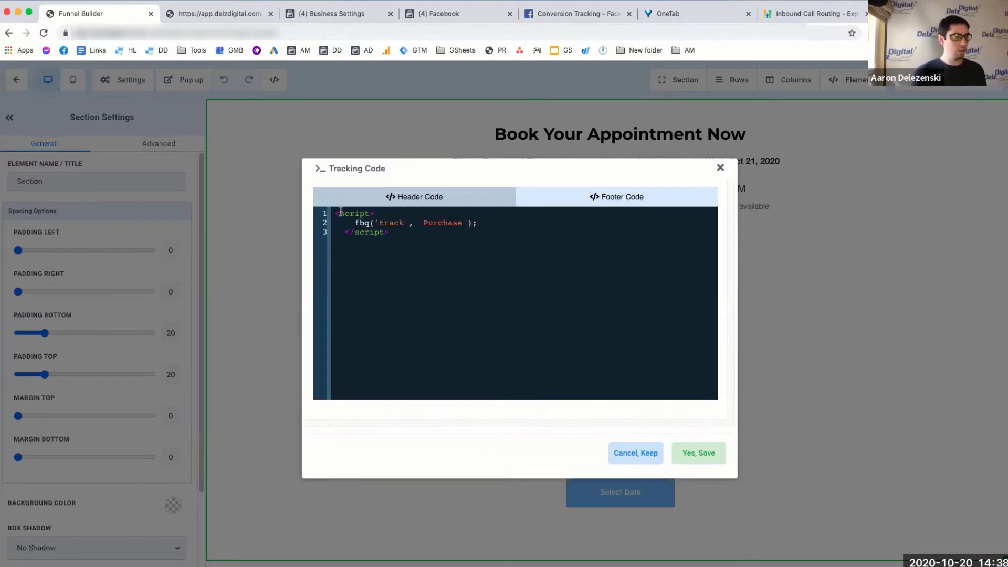
{"action": "left_click", "coordinate": [387, 232]}
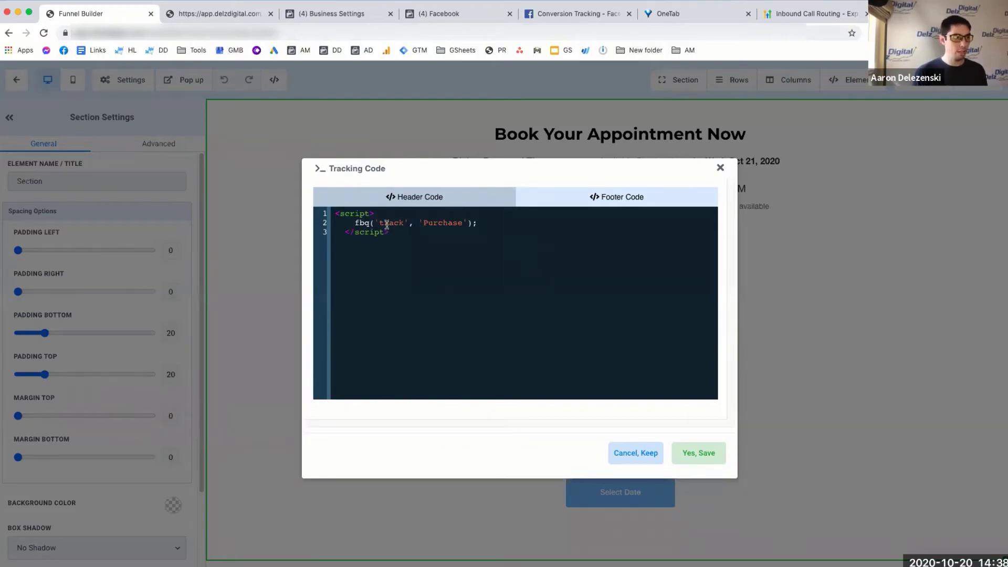
{"action": "left_click", "coordinate": [387, 223]}
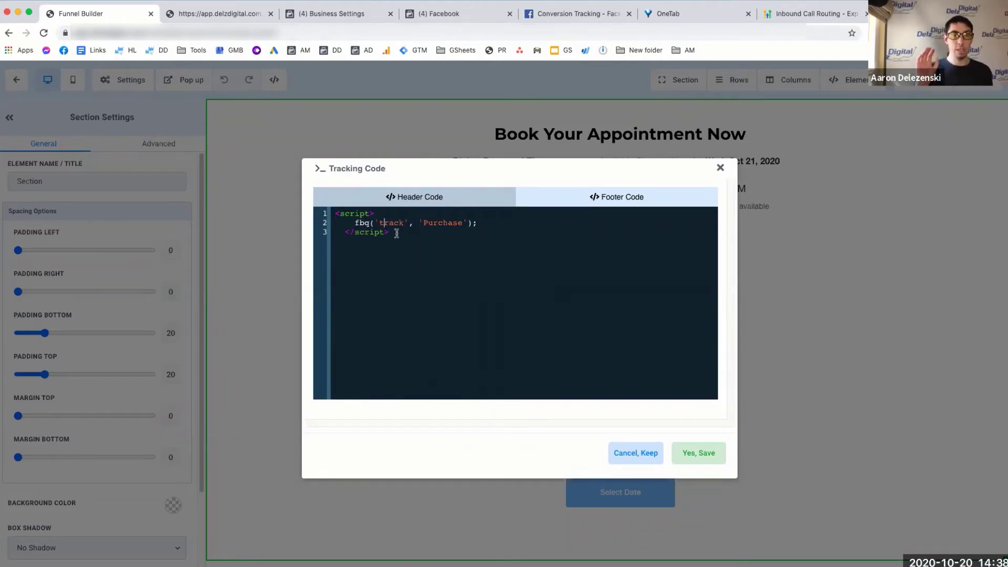
{"action": "left_click", "coordinate": [445, 223]}
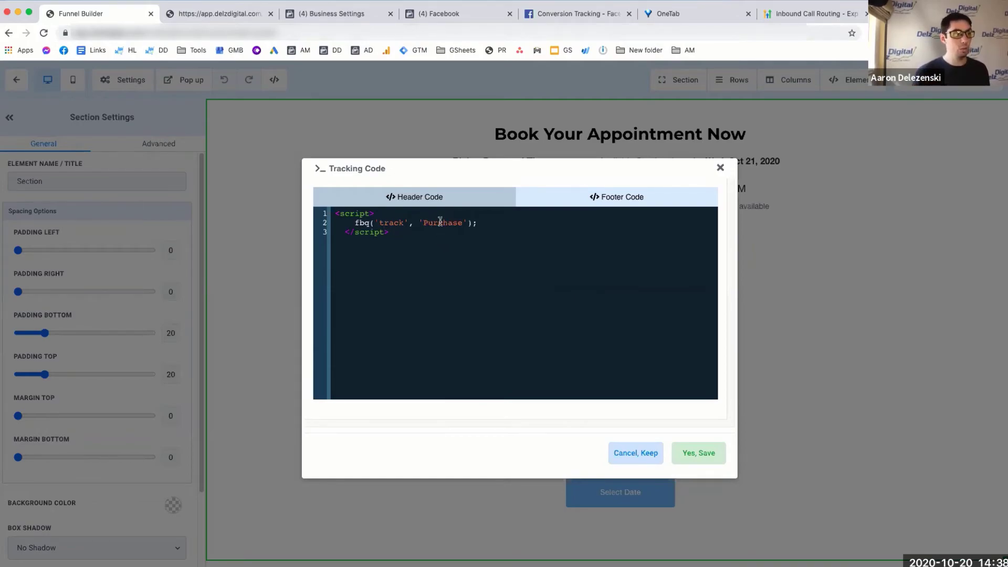
{"action": "double_click", "coordinate": [441, 222]}
{"action": "key", "text": "BackSpace"}
{"action": "type", "text": "Lead"}
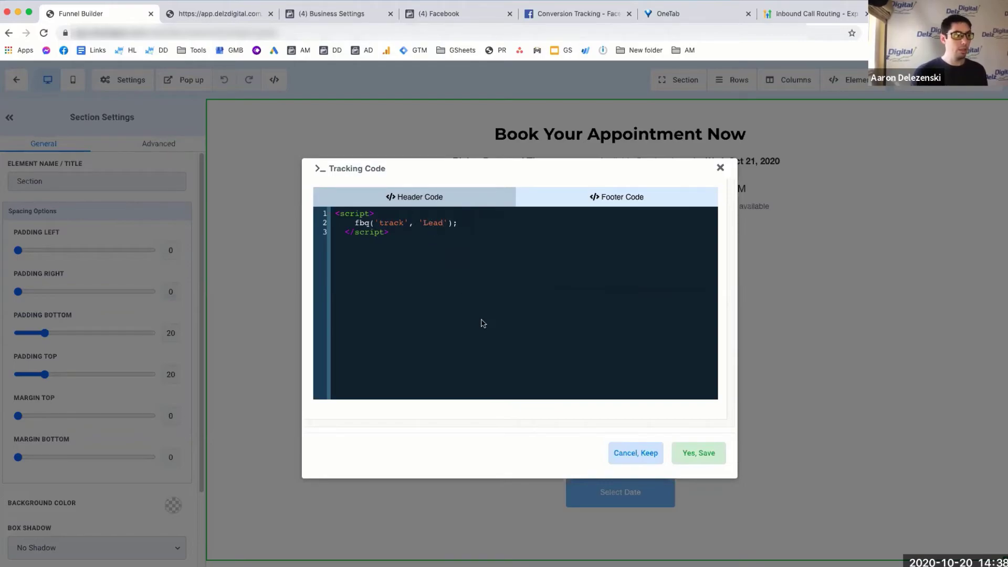
- Copy the whole Lead script and save the Booking Page's tracking code
{"action": "key", "text": "super+a"}
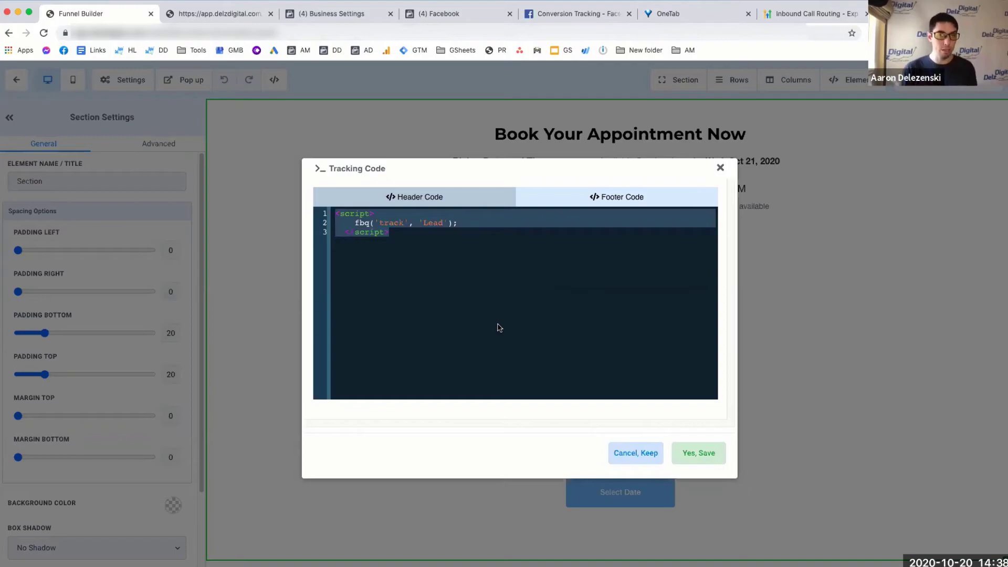
{"action": "left_click", "coordinate": [416, 270]}
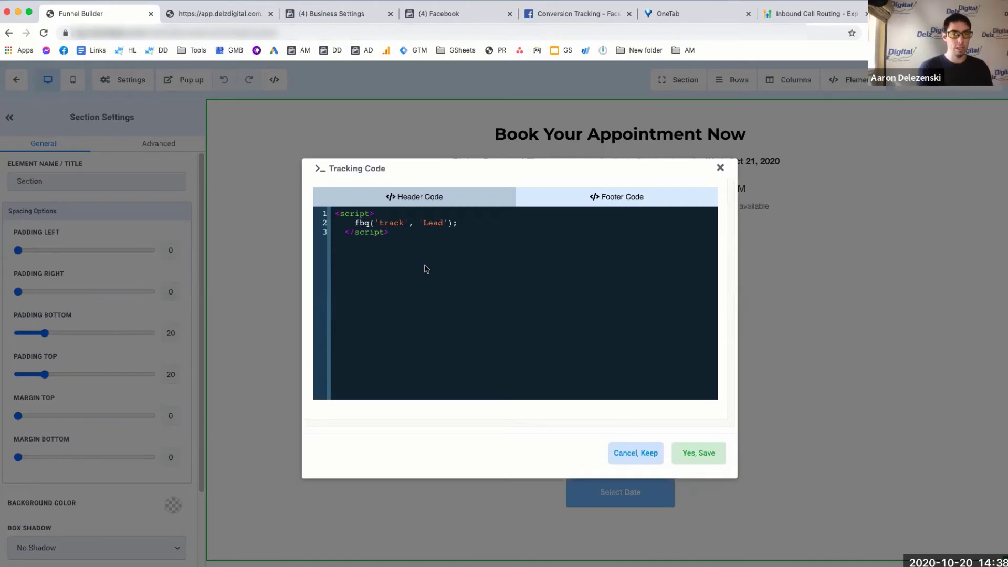
{"action": "left_click", "coordinate": [706, 455]}
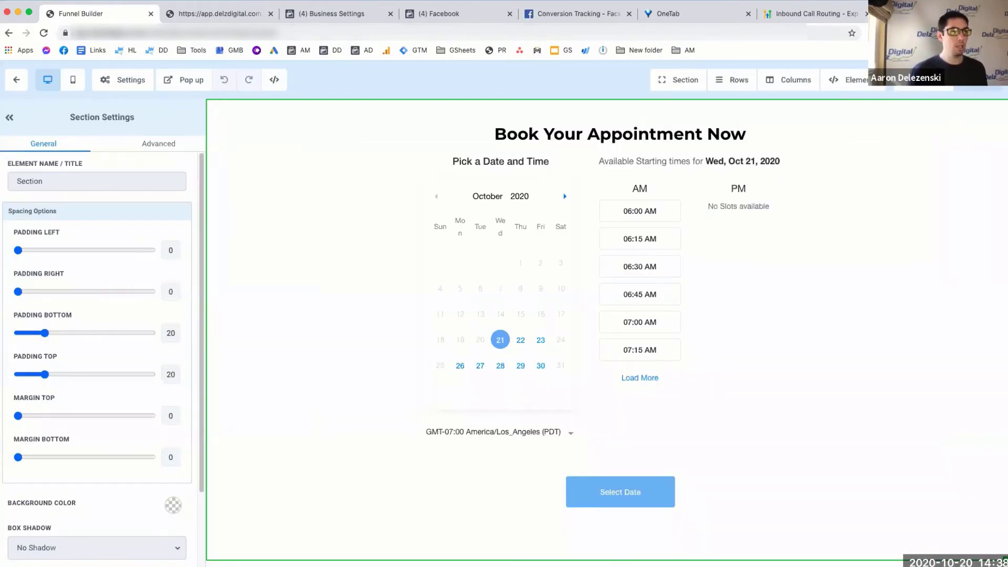
- Preview the Booking Page and inspect its pixel events with Facebook Pixel Helper
{"action": "left_click", "coordinate": [931, 84]}
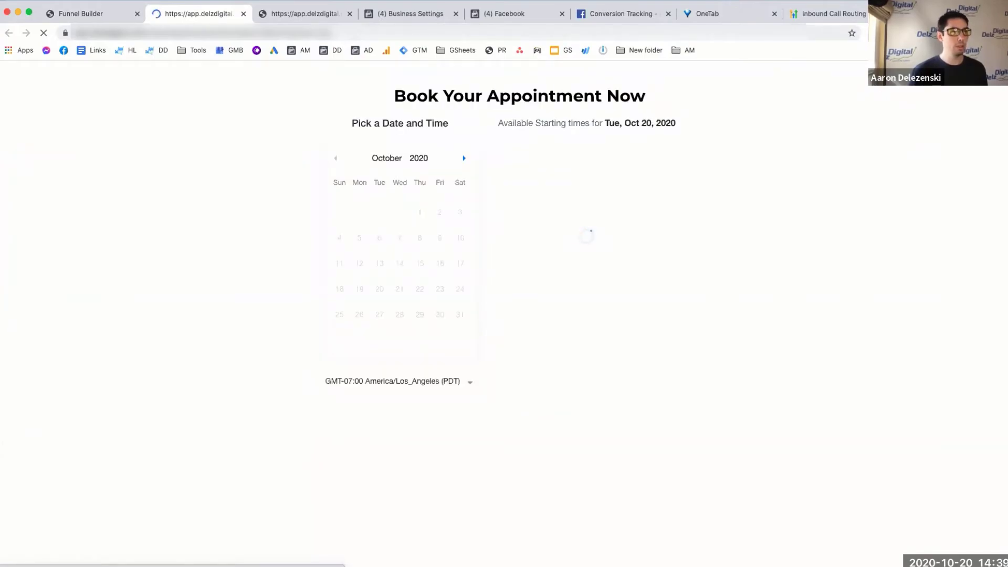
{"action": "left_click", "coordinate": [889, 33]}
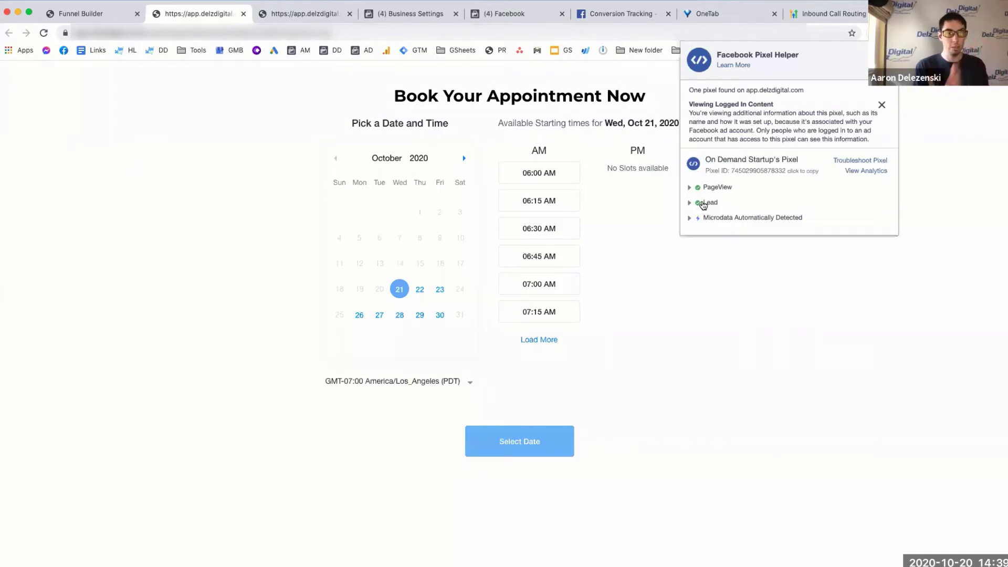
- Return to the funnel builder and switch the editor to the Thank you page
{"action": "left_click", "coordinate": [81, 14]}
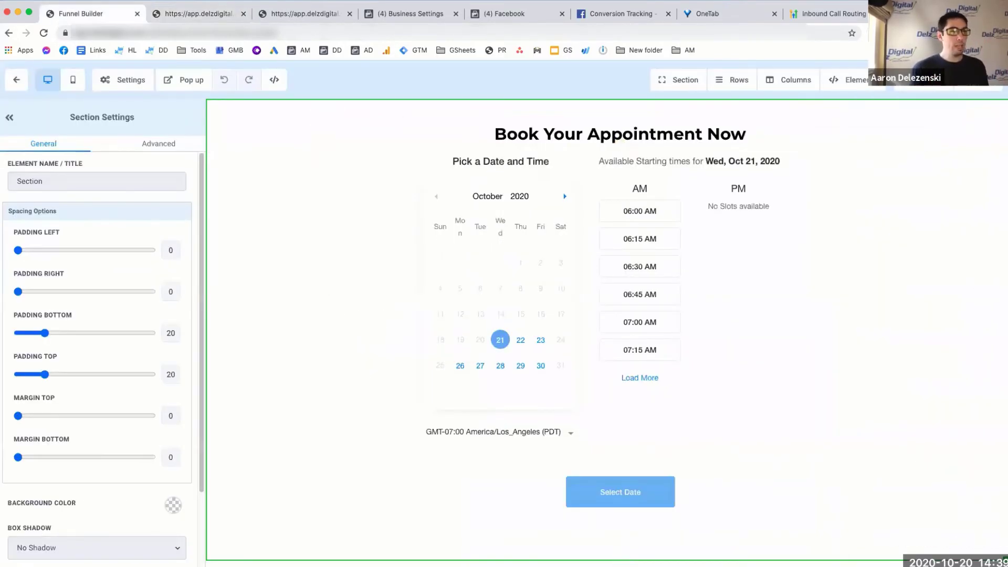
{"action": "left_click", "coordinate": [980, 81]}
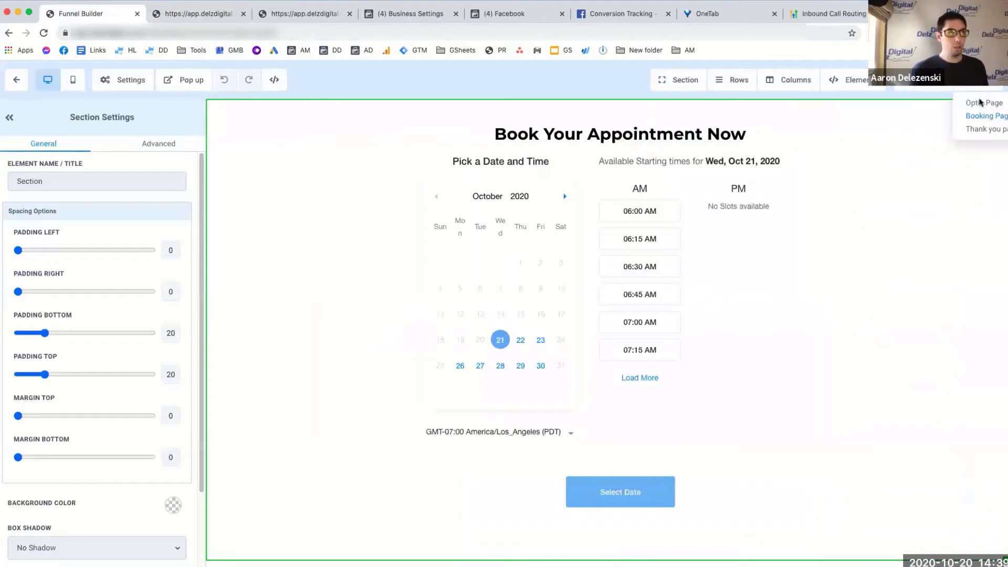
{"action": "left_click", "coordinate": [981, 131]}
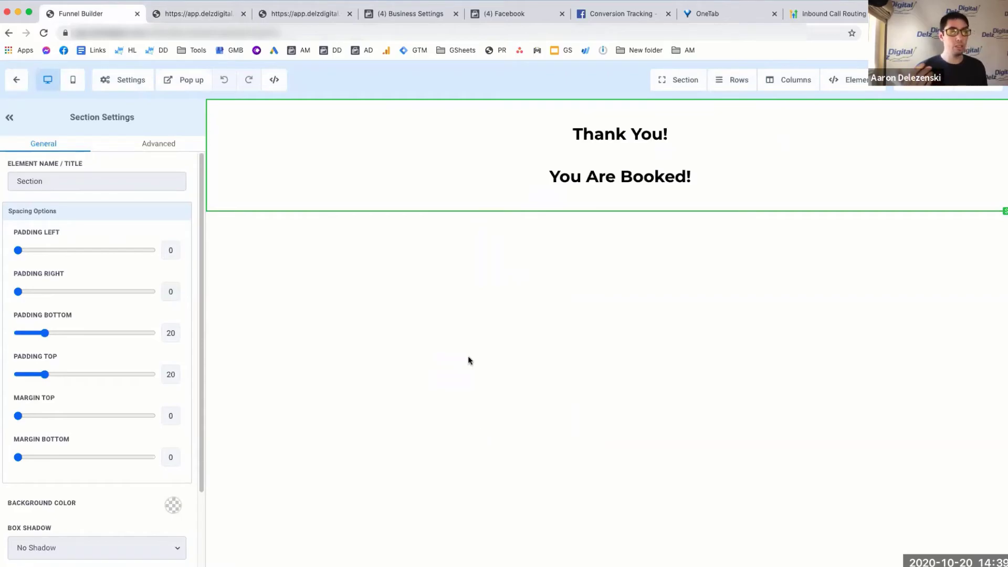
- Go back to Facebook's Conversion Tracking documentation and search it for the full list of standard events
{"action": "left_click", "coordinate": [492, 20]}
{"action": "left_click", "coordinate": [410, 15]}
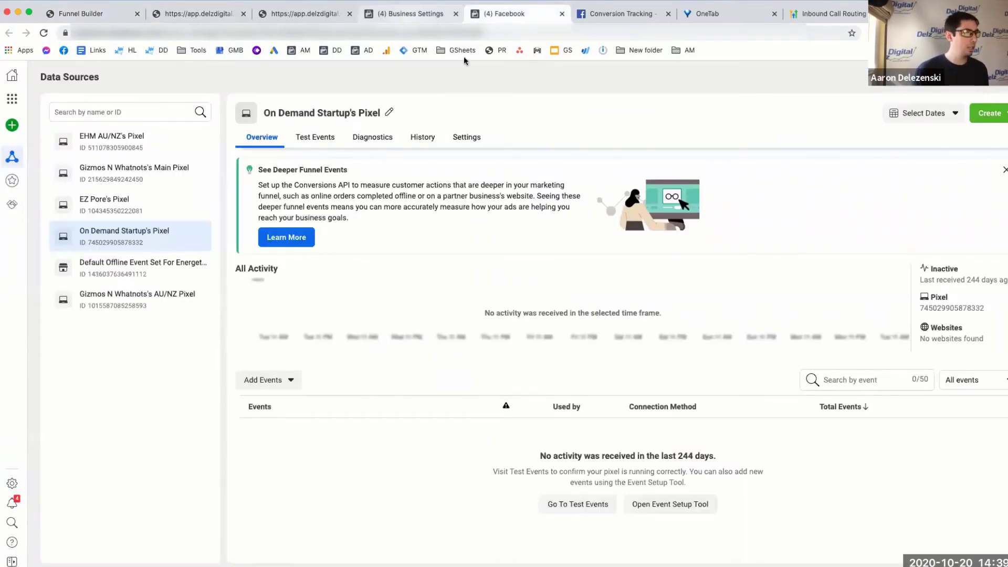
{"action": "left_click", "coordinate": [623, 15]}
{"action": "scroll", "coordinate": [499, 327], "scroll_direction": "down", "scroll_amount": 5}
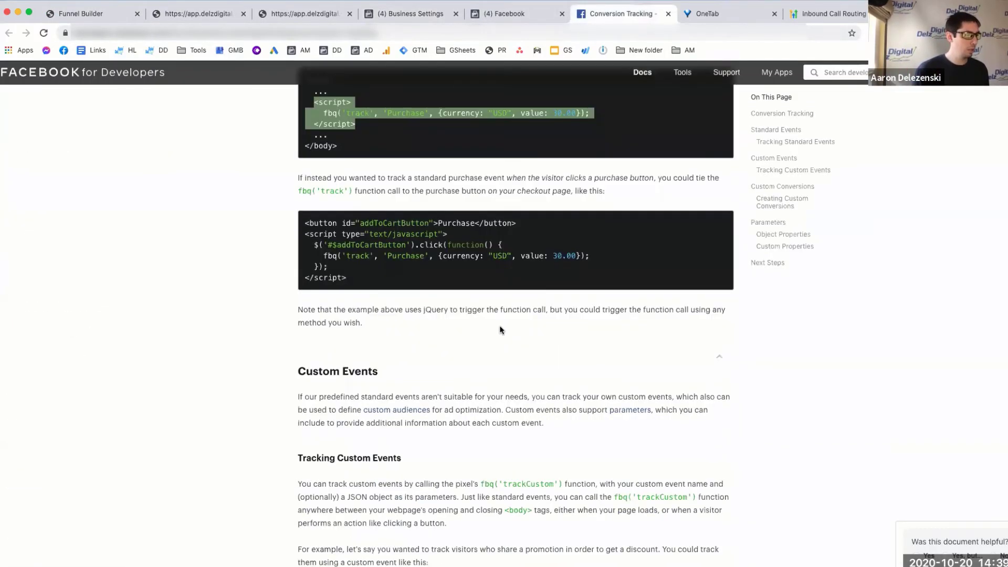
{"action": "scroll", "coordinate": [499, 330], "scroll_direction": "down", "scroll_amount": 20}
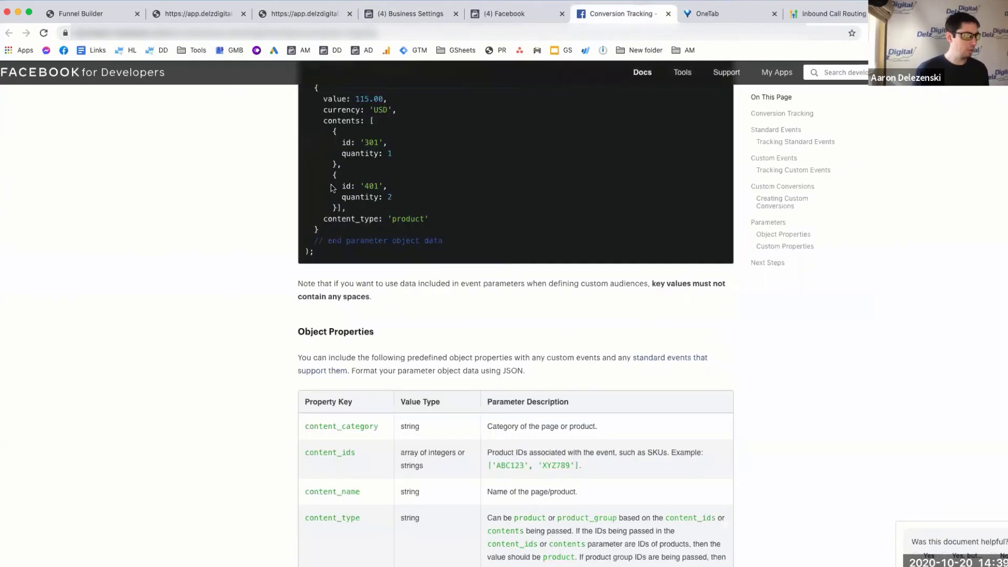
{"action": "scroll", "coordinate": [479, 238], "scroll_direction": "down", "scroll_amount": 10}
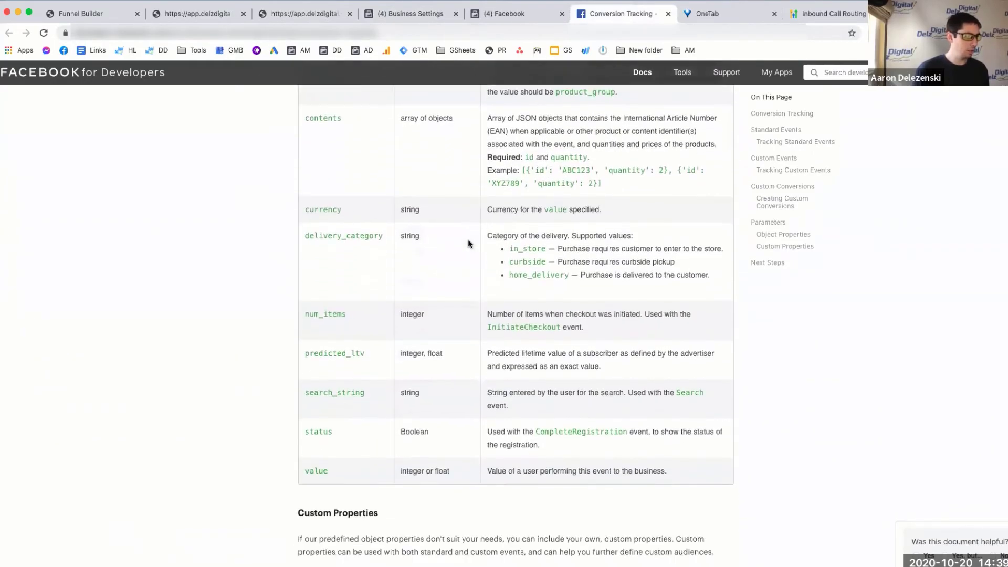
{"action": "scroll", "coordinate": [468, 238], "scroll_direction": "down", "scroll_amount": 8}
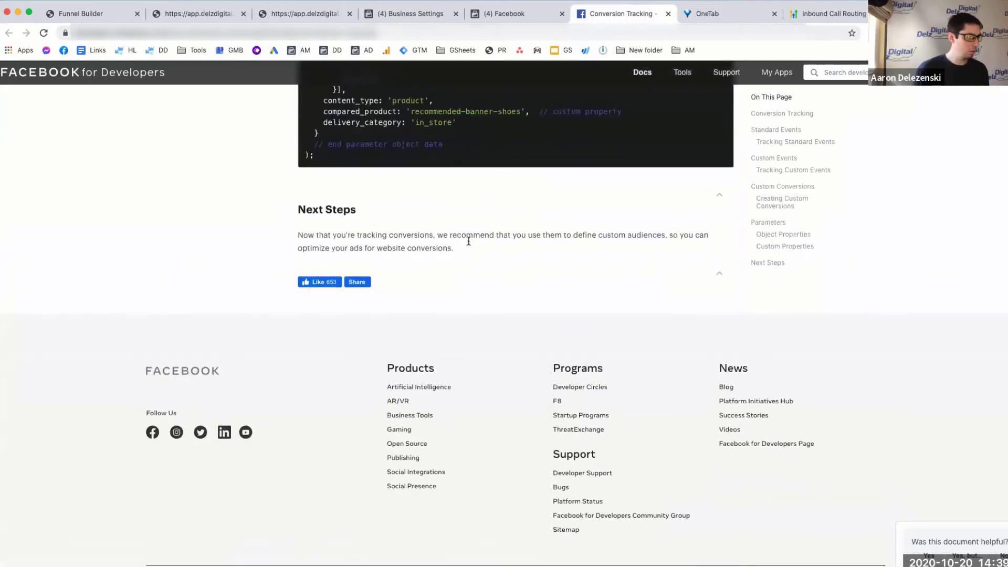
{"action": "scroll", "coordinate": [468, 239], "scroll_direction": "up", "scroll_amount": 12}
{"action": "scroll", "coordinate": [468, 238], "scroll_direction": "up", "scroll_amount": 20}
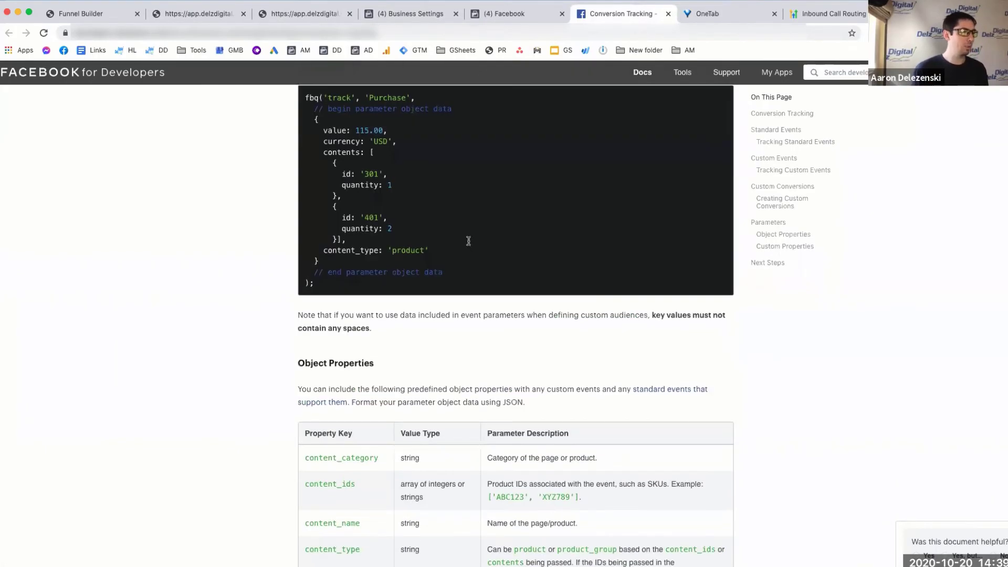
{"action": "scroll", "coordinate": [468, 241], "scroll_direction": "up", "scroll_amount": 15}
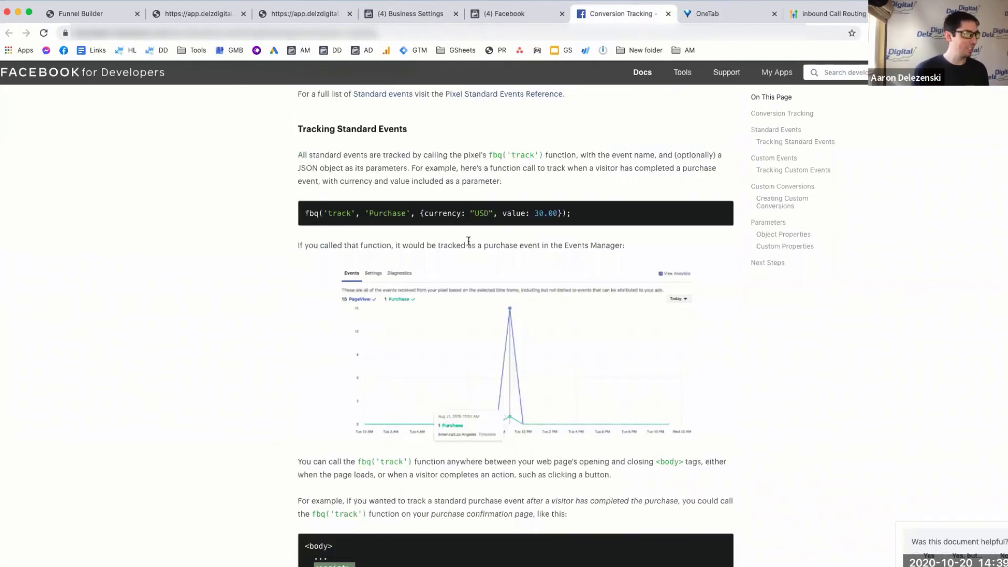
{"action": "scroll", "coordinate": [332, 279], "scroll_direction": "up", "scroll_amount": 3}
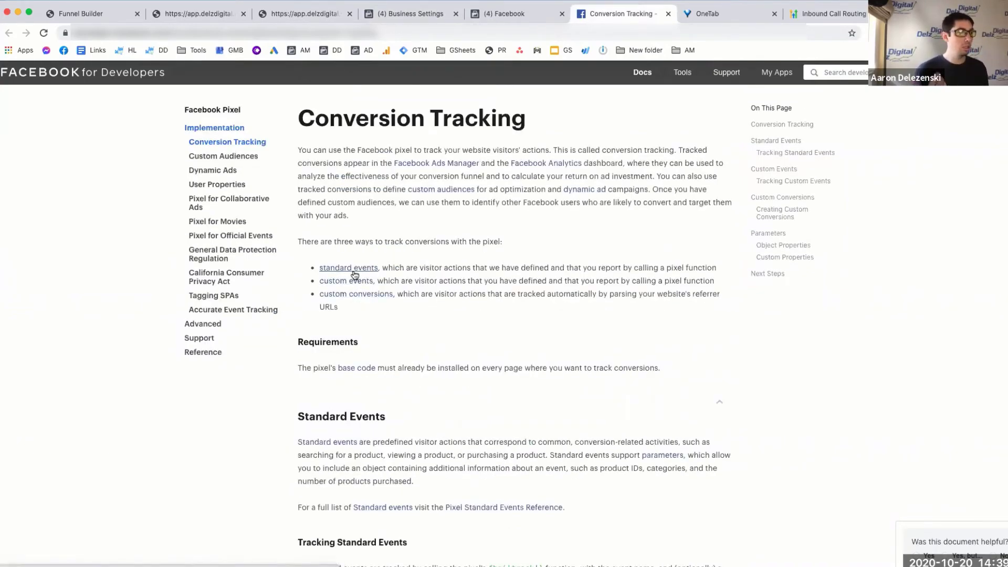
{"action": "scroll", "coordinate": [354, 269], "scroll_direction": "down", "scroll_amount": 6}
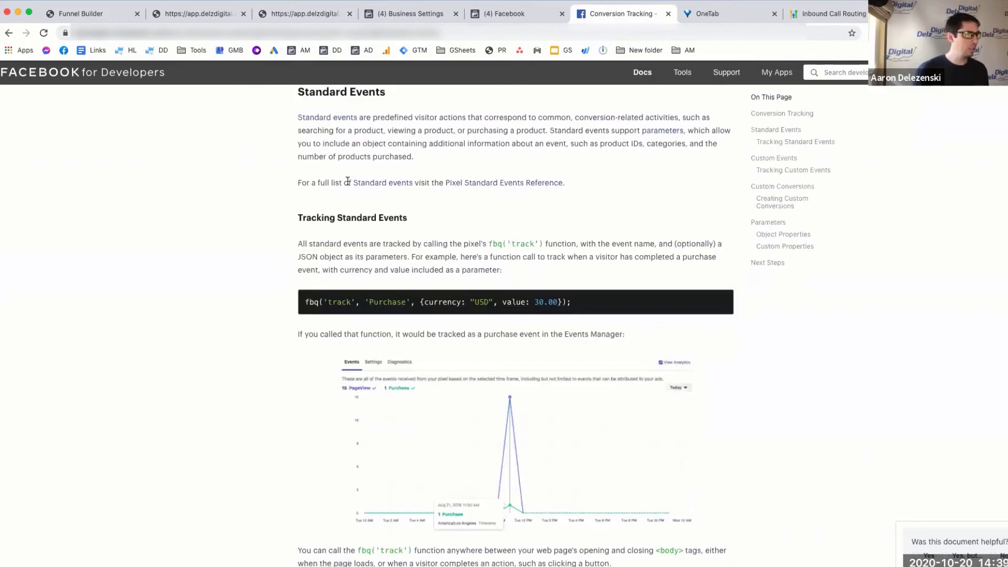
- Open the Standard events reference and look up the event name for a booked appointment
{"action": "left_click", "coordinate": [335, 120]}
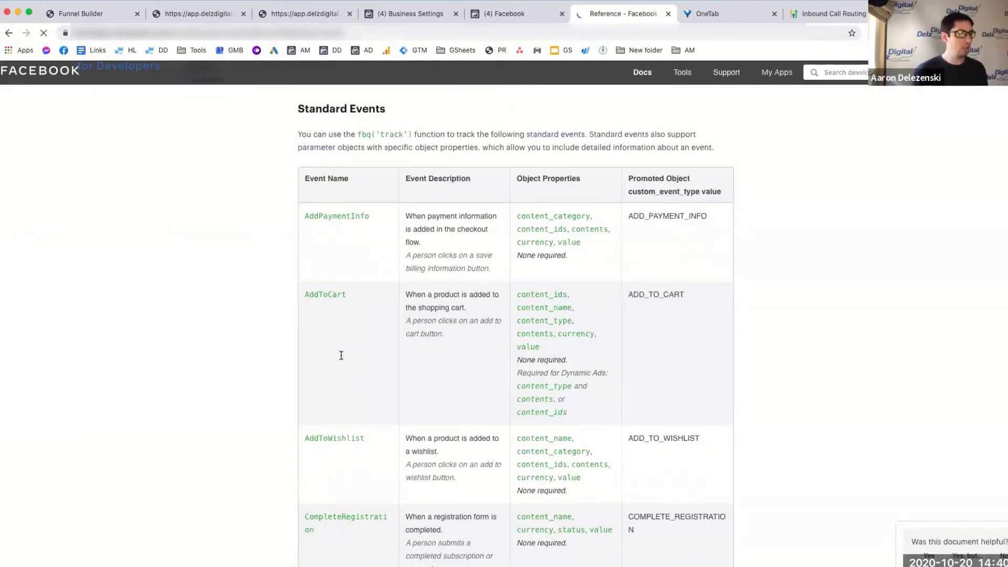
{"action": "scroll", "coordinate": [297, 253], "scroll_direction": "down", "scroll_amount": 4}
{"action": "scroll", "coordinate": [336, 315], "scroll_direction": "down", "scroll_amount": 5}
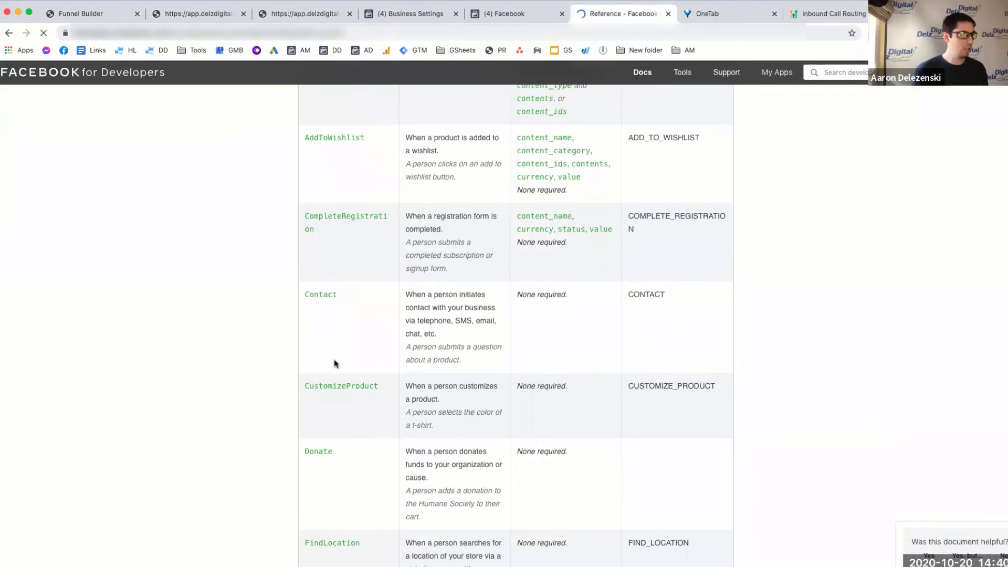
{"action": "scroll", "coordinate": [323, 342], "scroll_direction": "down", "scroll_amount": 6}
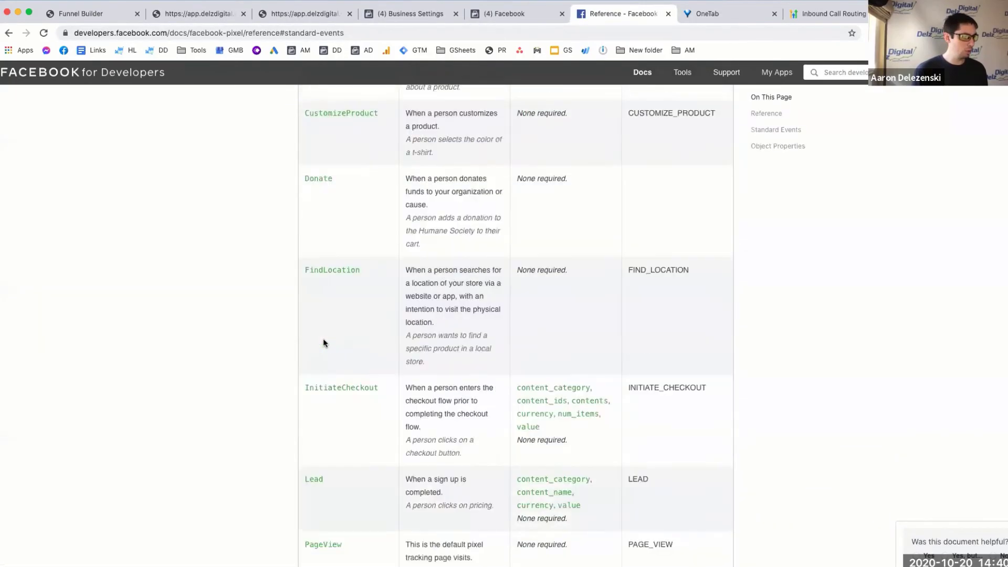
{"action": "scroll", "coordinate": [369, 430], "scroll_direction": "down", "scroll_amount": 4}
{"action": "scroll", "coordinate": [369, 432], "scroll_direction": "down", "scroll_amount": 4}
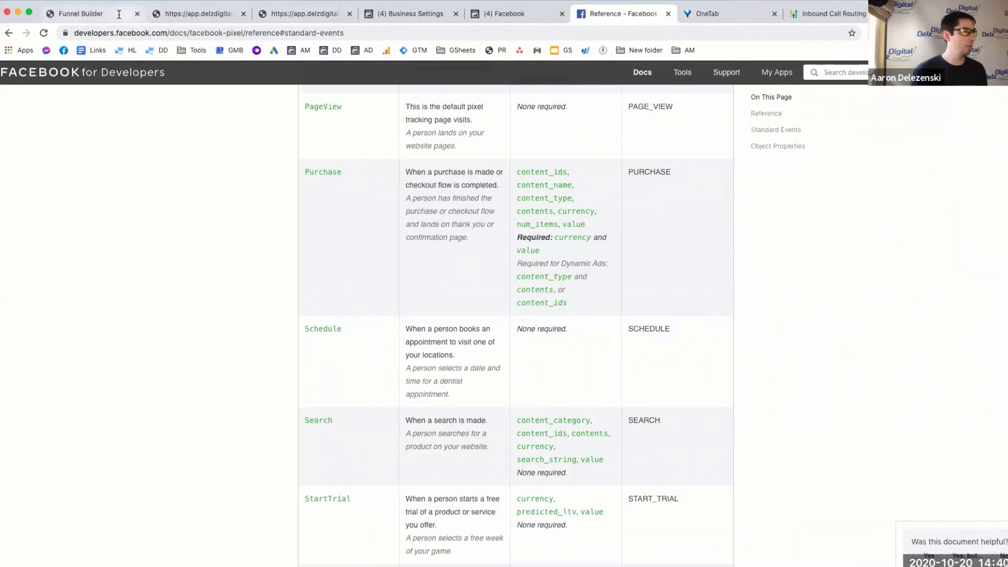
- Return to the Thank you page in the funnel builder and paste the copied Lead script into its header tracking code
{"action": "left_click", "coordinate": [173, 13]}
{"action": "left_click", "coordinate": [110, 14]}
{"action": "left_click", "coordinate": [134, 80]}
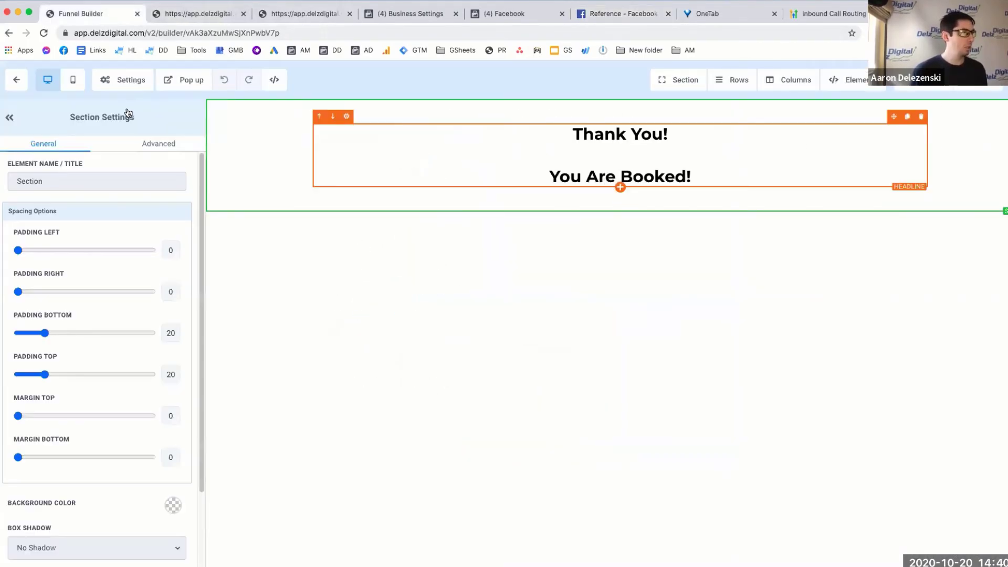
{"action": "left_click", "coordinate": [131, 116]}
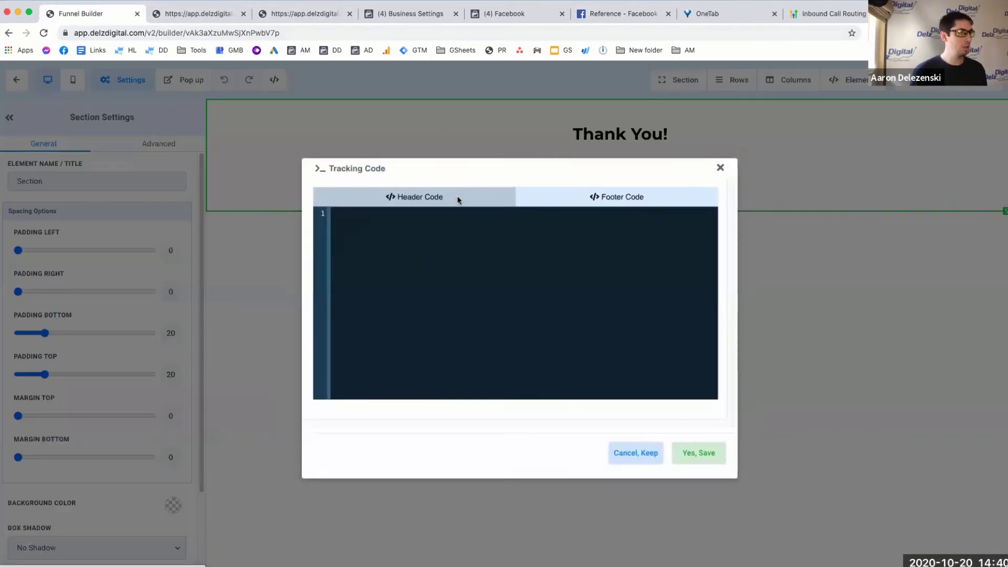
{"action": "type", "text": "<script>     fbq('track', 'Lead');   </script>"}
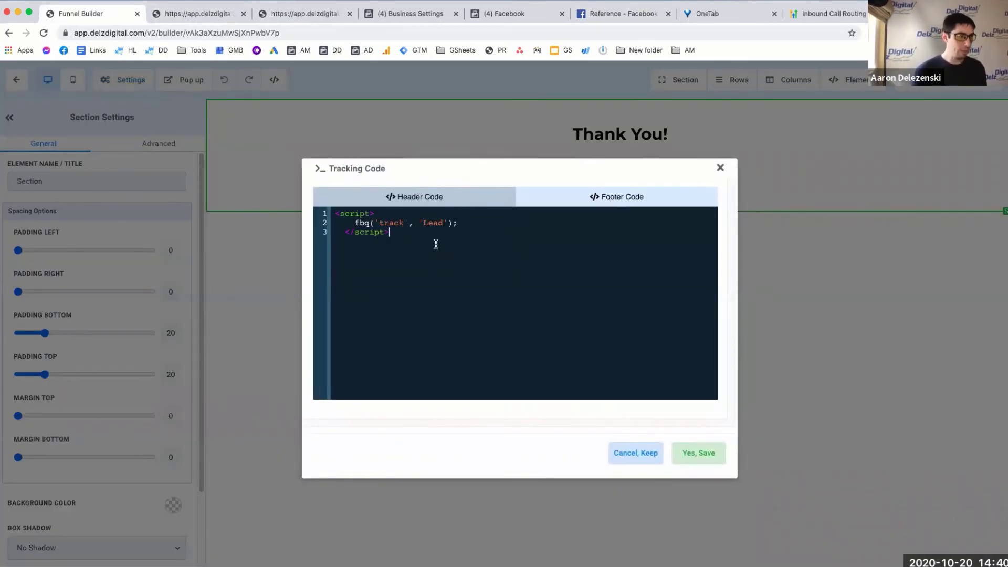
- Change the script's event name to Schedule and save the Thank you page's tracking code
{"action": "double_click", "coordinate": [433, 223]}
{"action": "type", "text": "Schedule"}
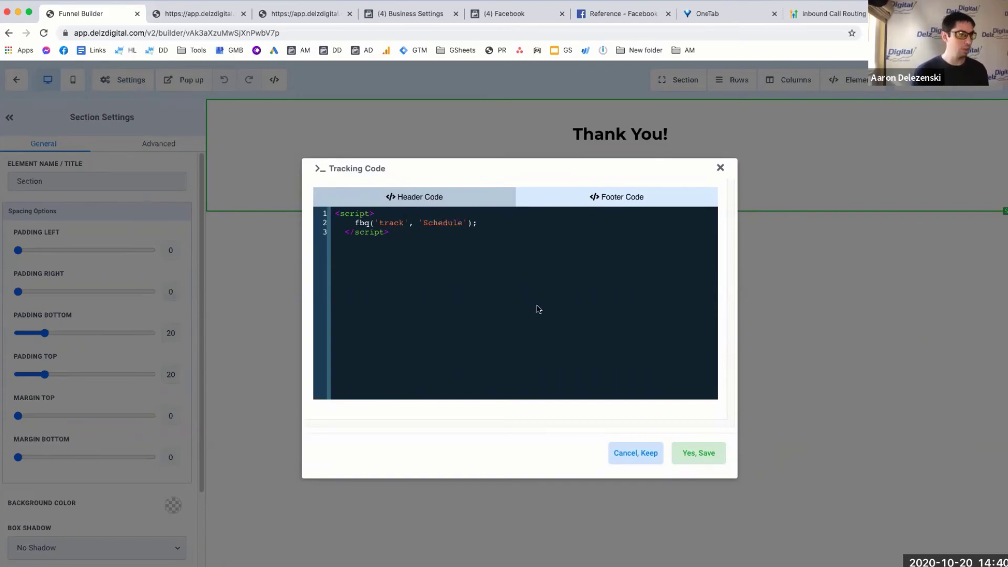
{"action": "left_click", "coordinate": [696, 455]}
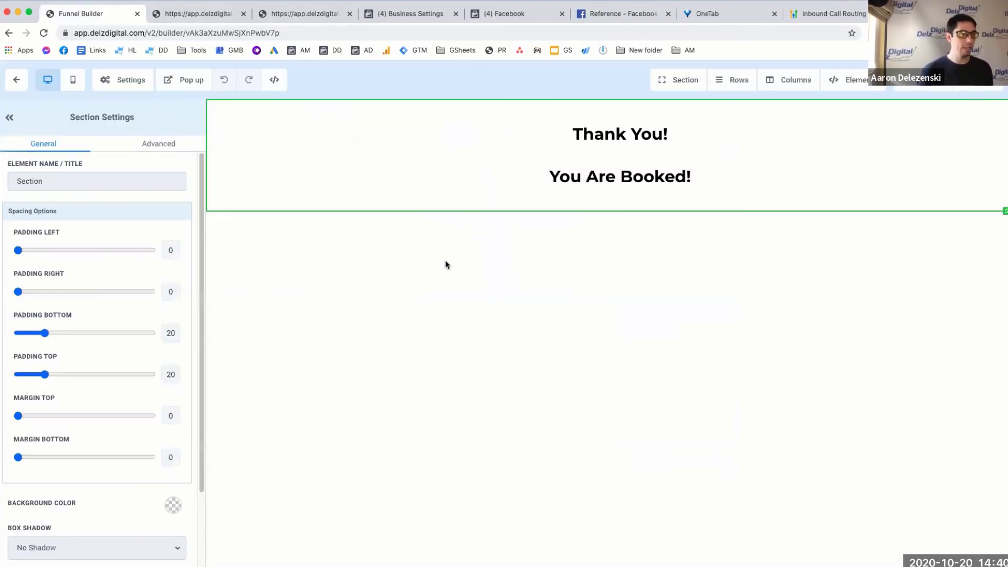
- Preview the Thank you page and check which pixel events fire on it with Facebook Pixel Helper
{"action": "left_click", "coordinate": [975, 82]}
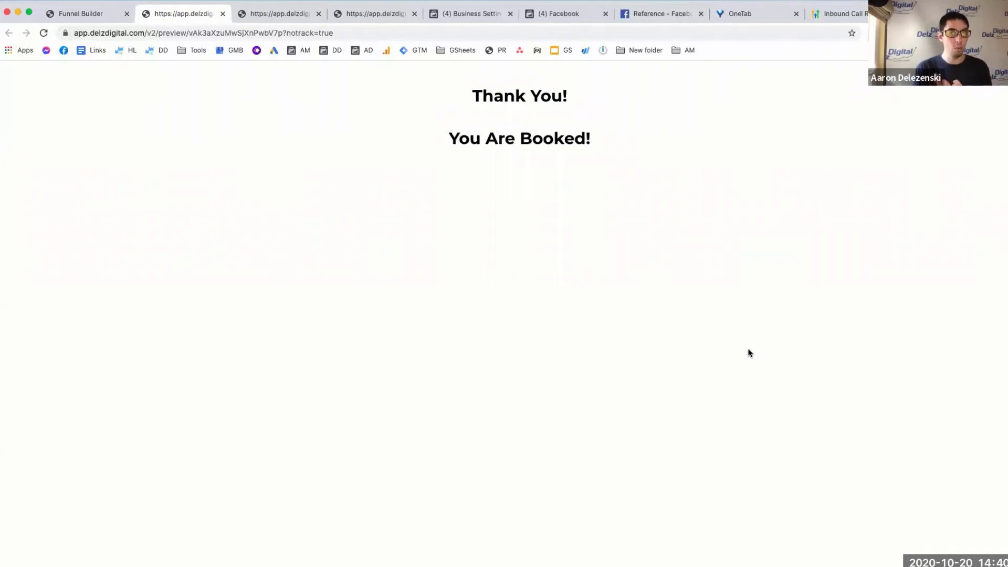
{"action": "left_click", "coordinate": [890, 33]}
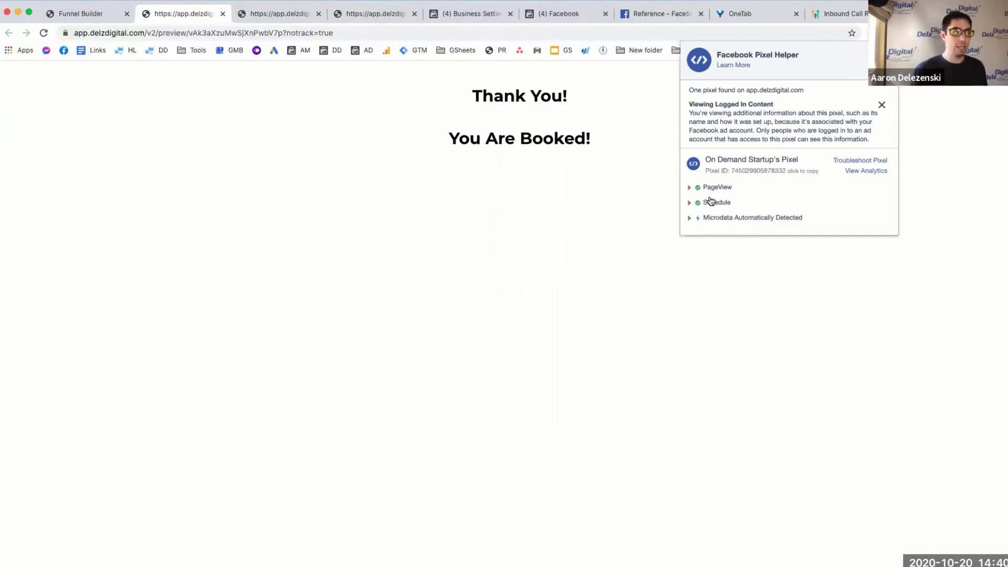
{"action": "key", "text": "Escape"}
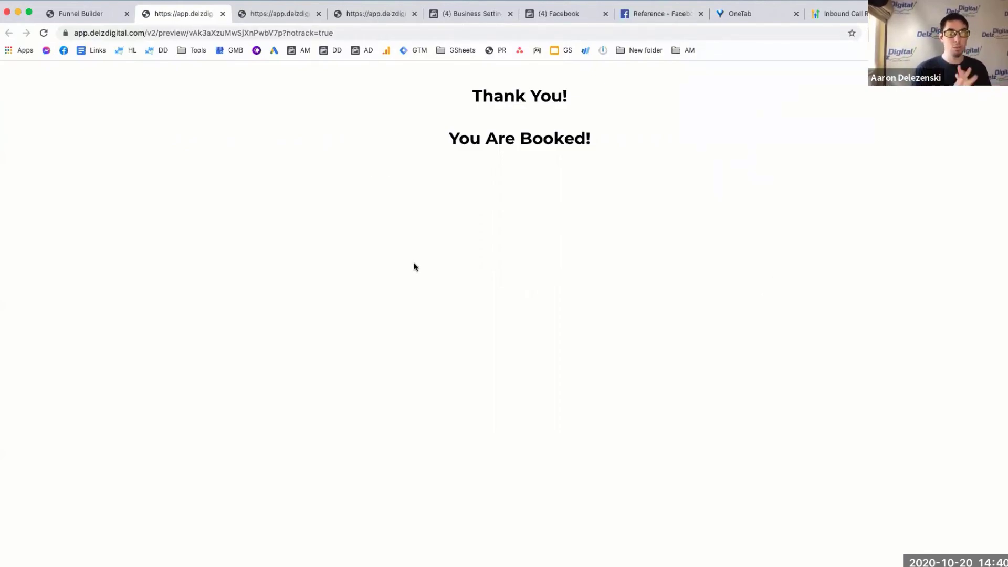
- Switch to the Whimsical pixel flowchart and compare it with the Test funnel's head tracking code and its Booking Page and Thank you page steps
{"action": "key", "text": "super+9"}
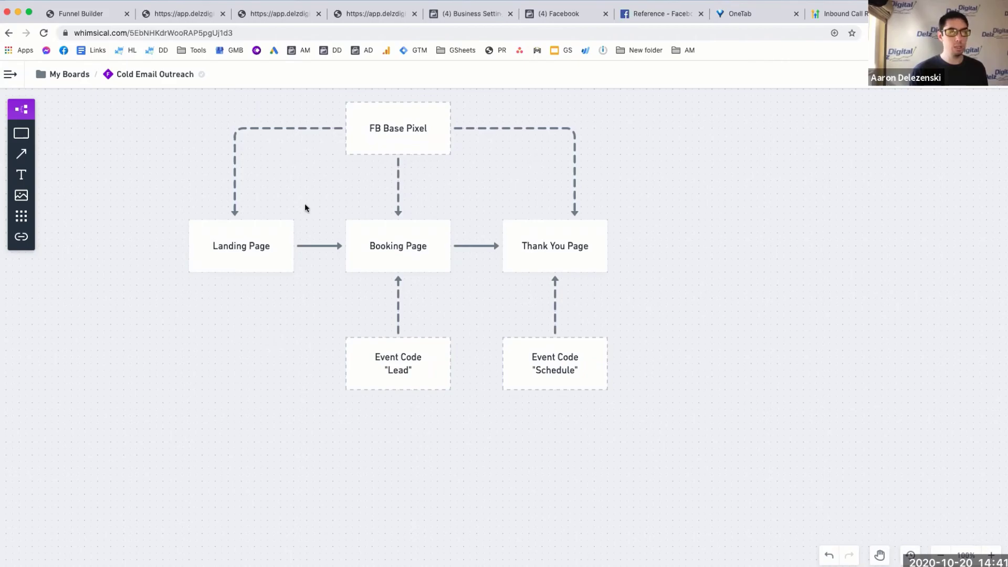
{"action": "left_click", "coordinate": [87, 15]}
{"action": "left_click", "coordinate": [16, 84]}
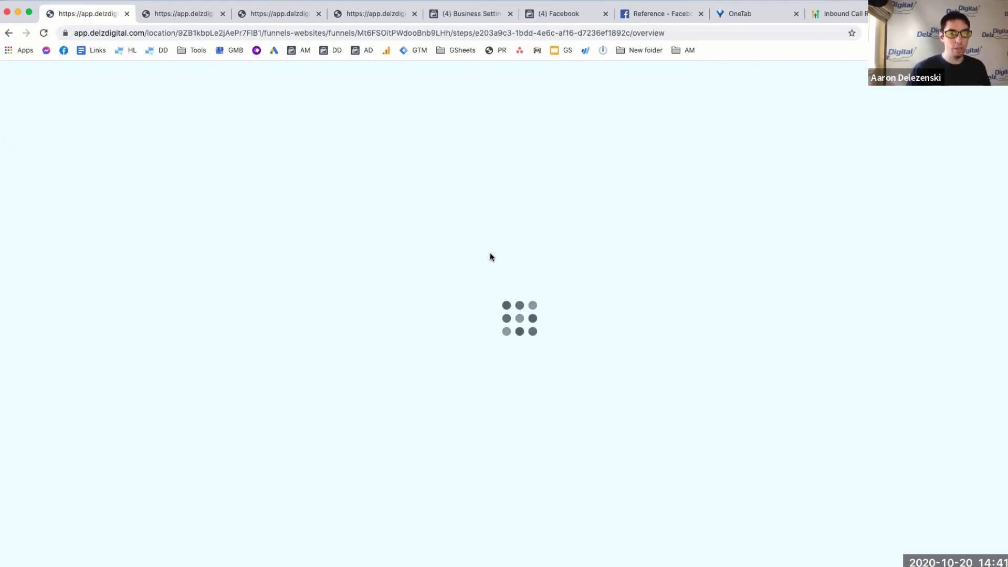
{"action": "left_click", "coordinate": [278, 184]}
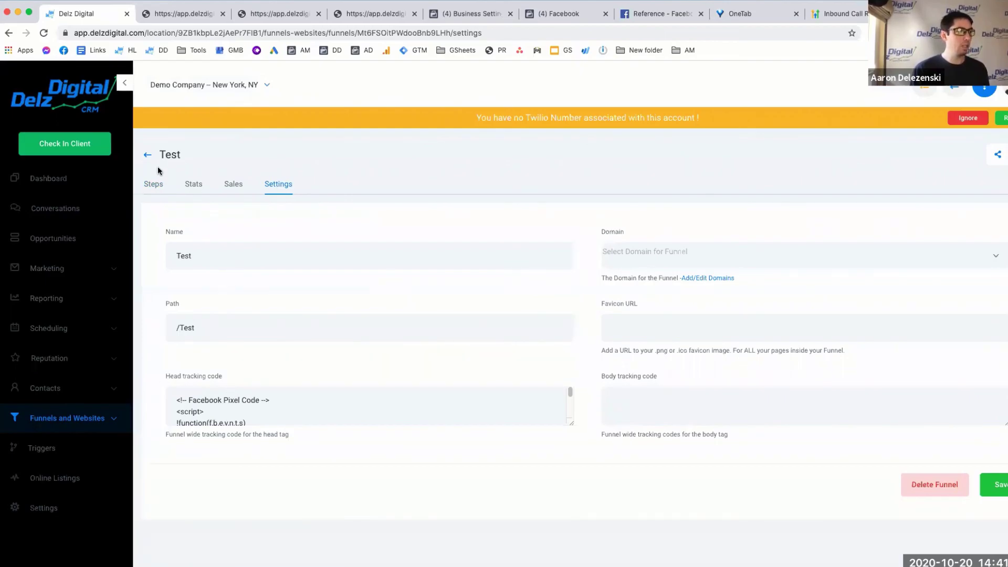
{"action": "left_click", "coordinate": [152, 187]}
{"action": "left_click", "coordinate": [275, 326]}
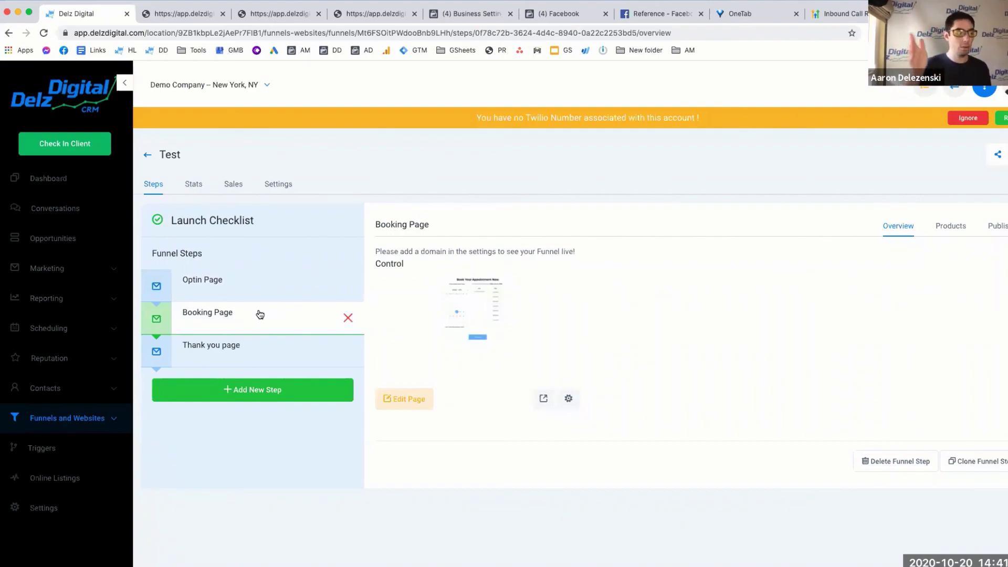
{"action": "left_click", "coordinate": [284, 365]}
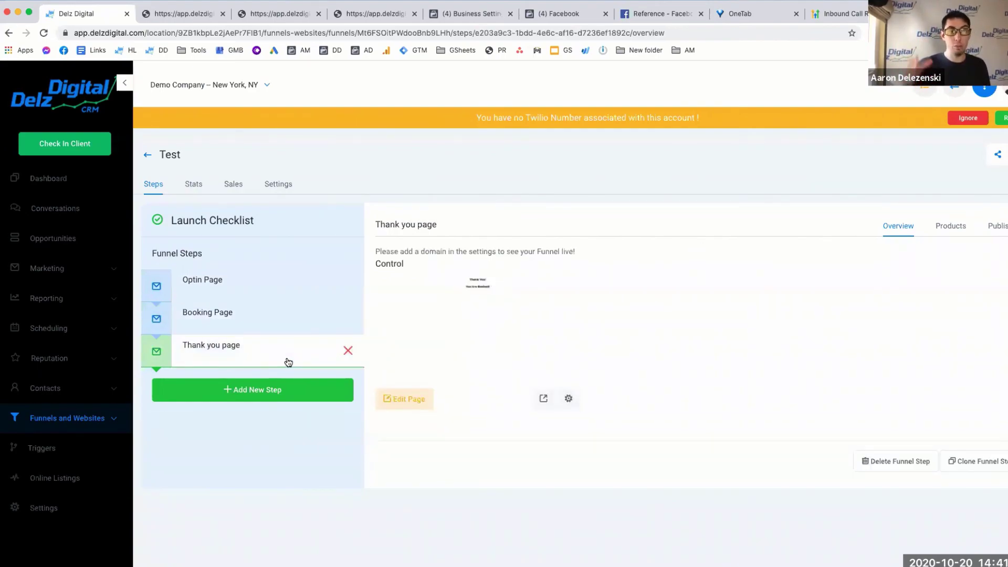